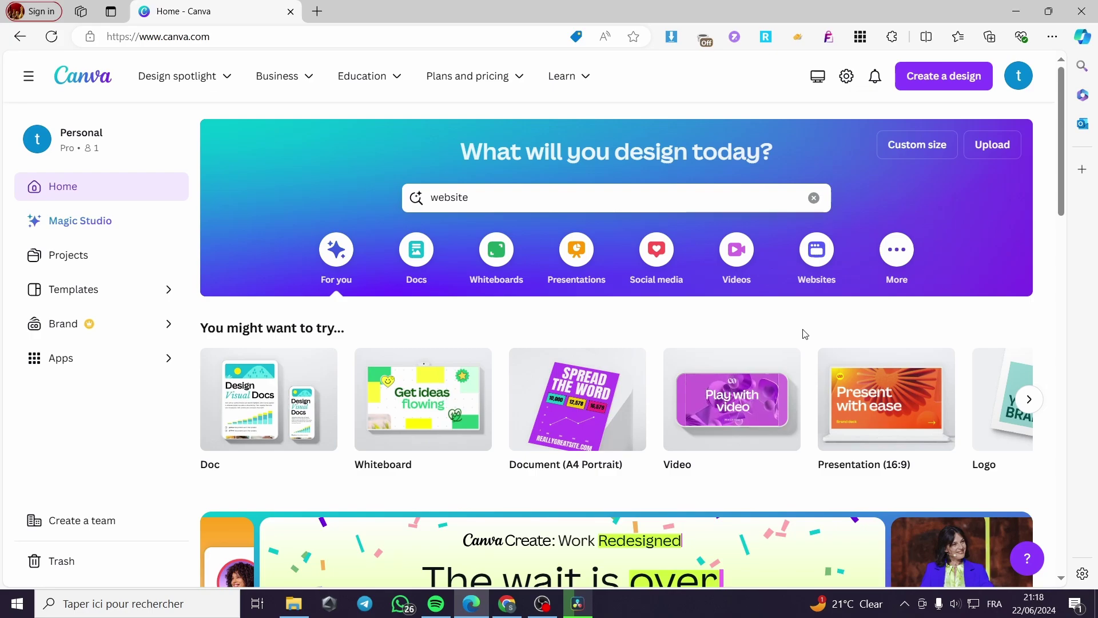
# Step: Clear the home page search and create a new design with the recent custom size 1280 × 769 px
pyautogui.moveTo(472, 198); pyautogui.dragTo(411, 203)
pyautogui.press('BackSpace')
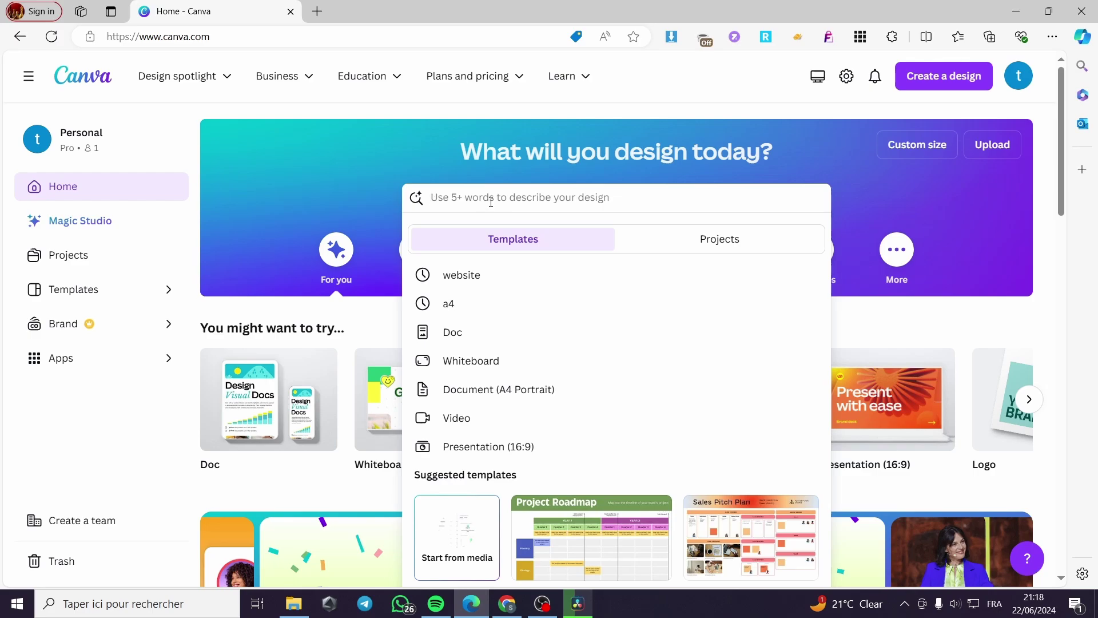
pyautogui.click(935, 80)
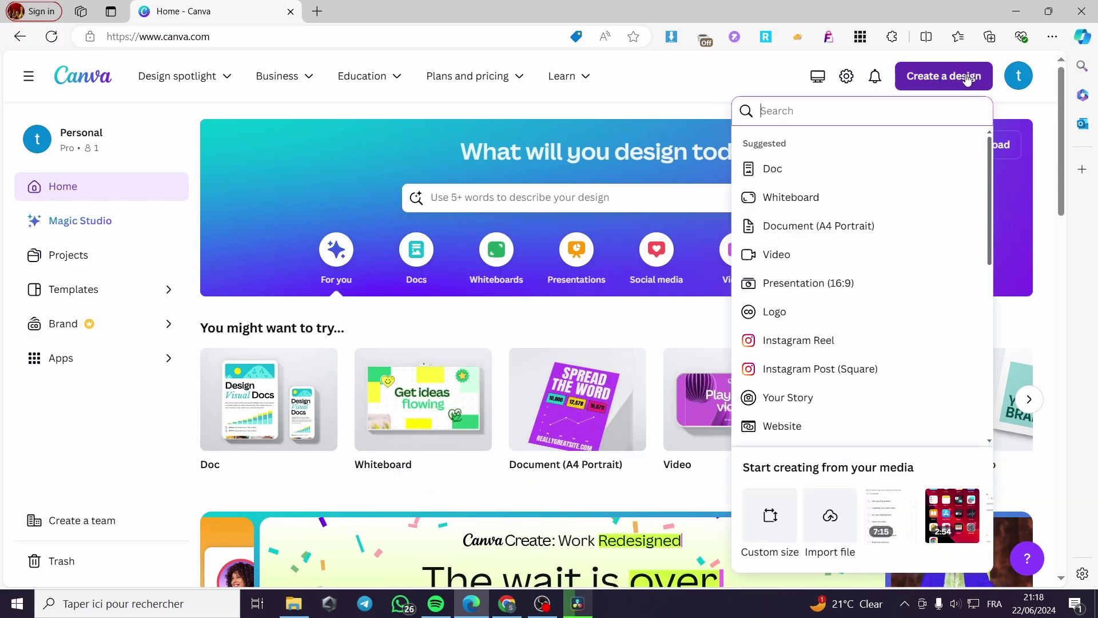
pyautogui.scroll(-2, 870, 409)
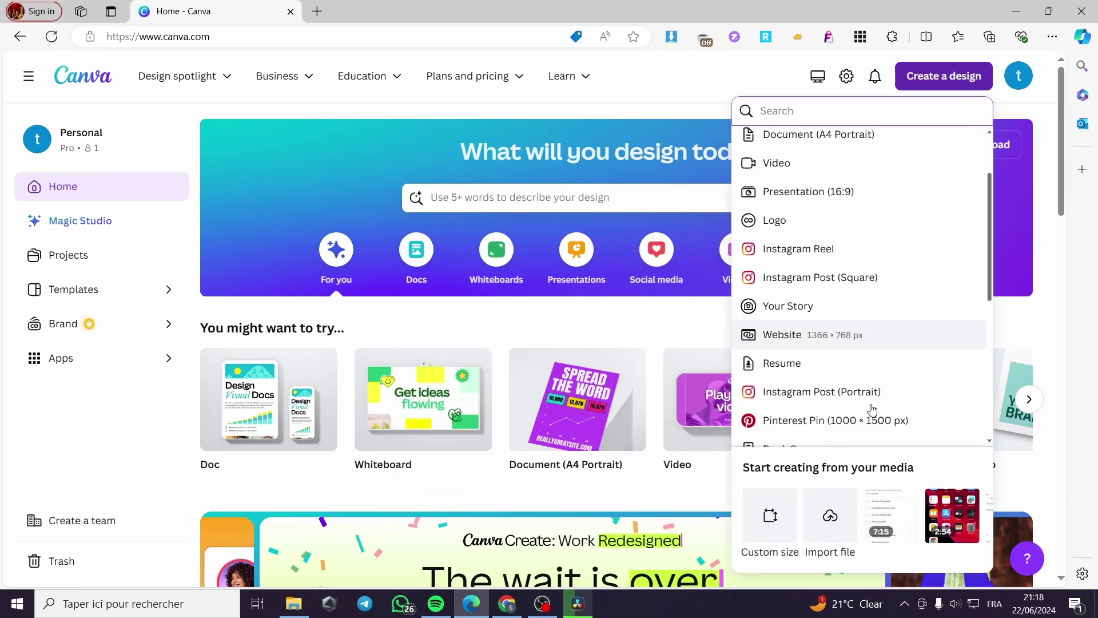
pyautogui.click(776, 518)
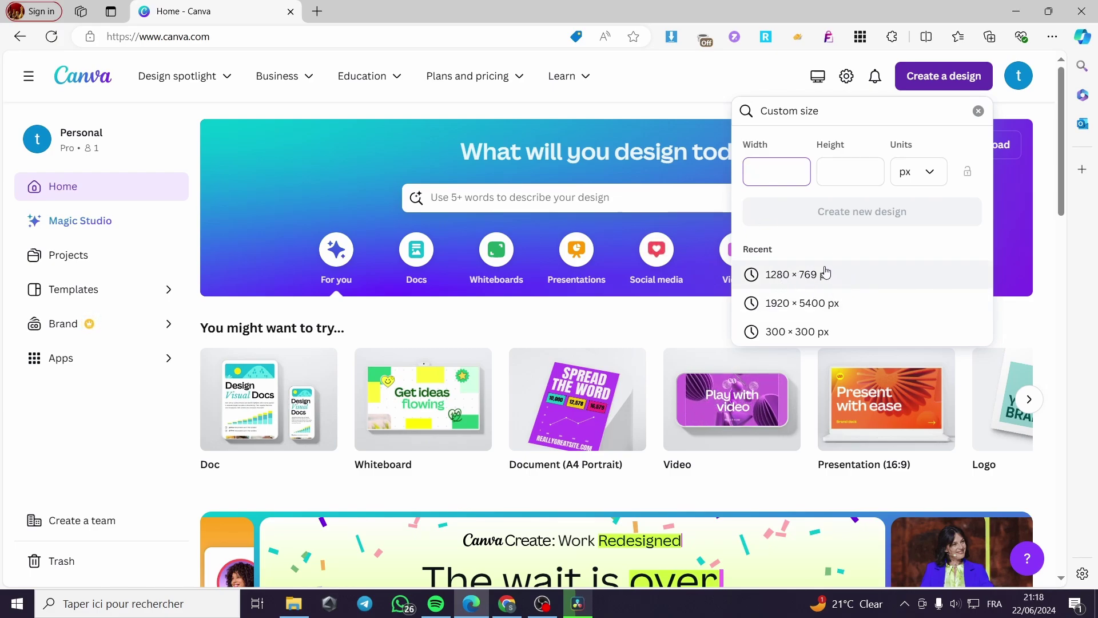
pyautogui.click(783, 280)
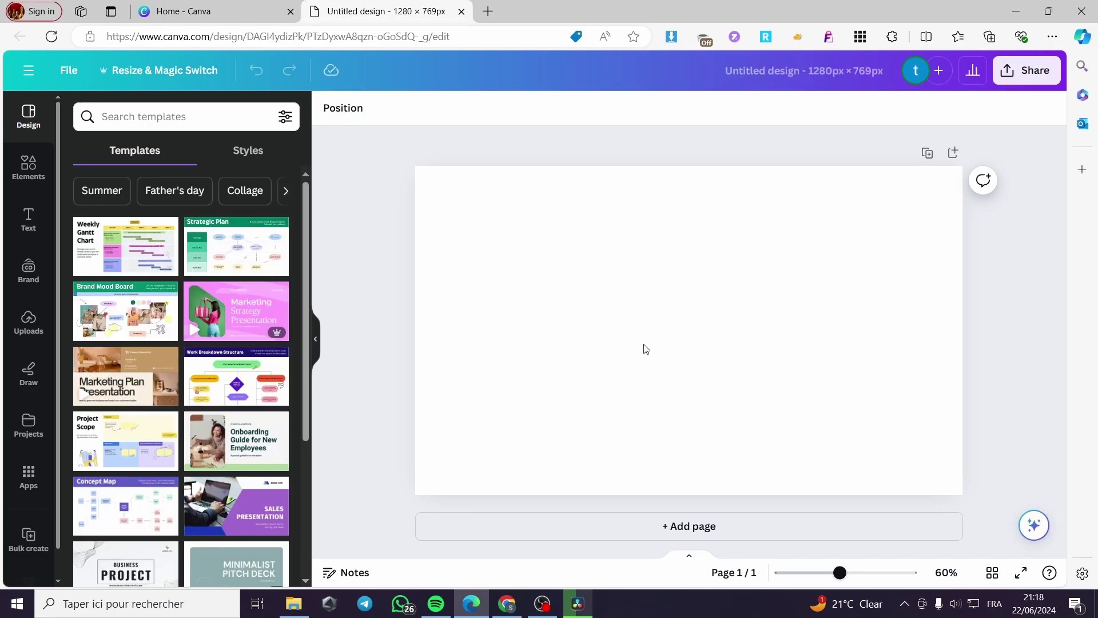
# Step: Set the blank page's background to the light orange default solid color after trying neighbouring lime, yellow and darker orange swatches
pyautogui.click(646, 347)
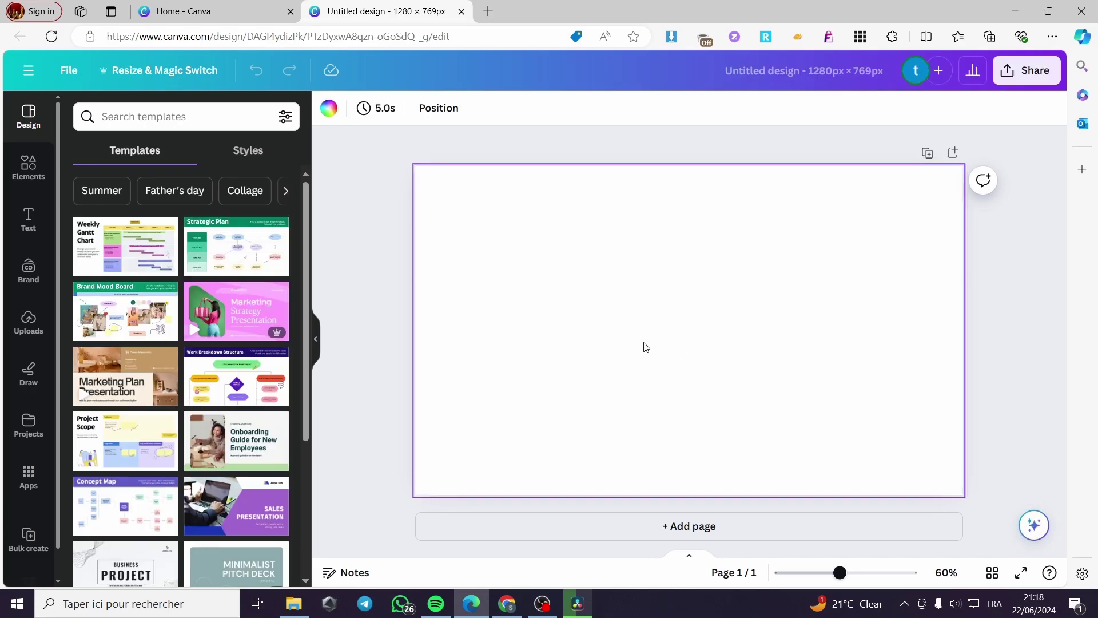
pyautogui.click(332, 112)
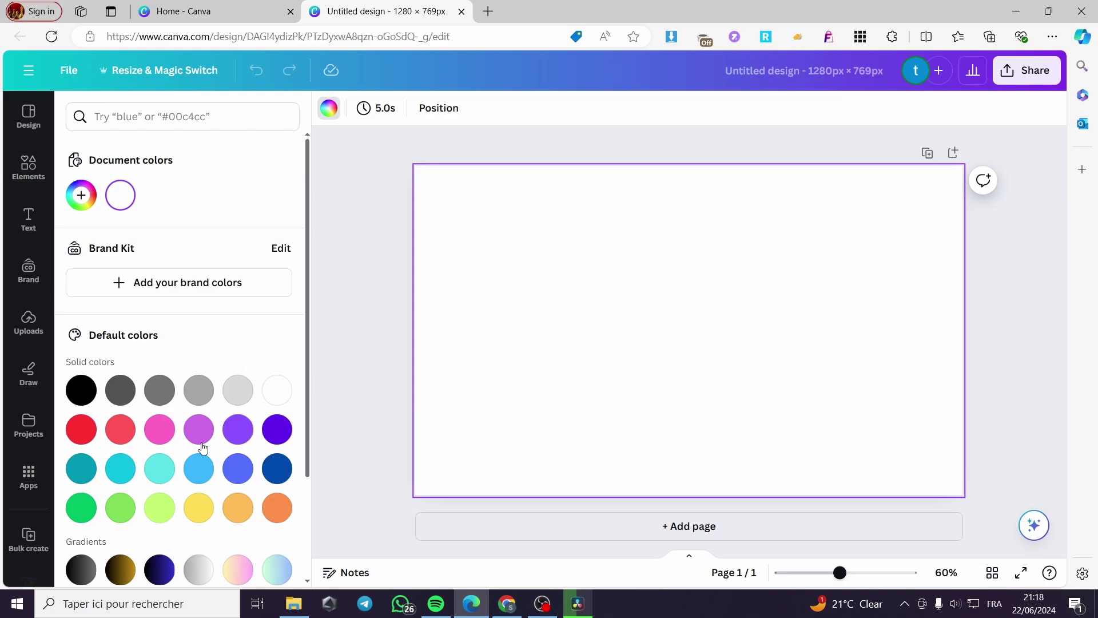
pyautogui.click(166, 510)
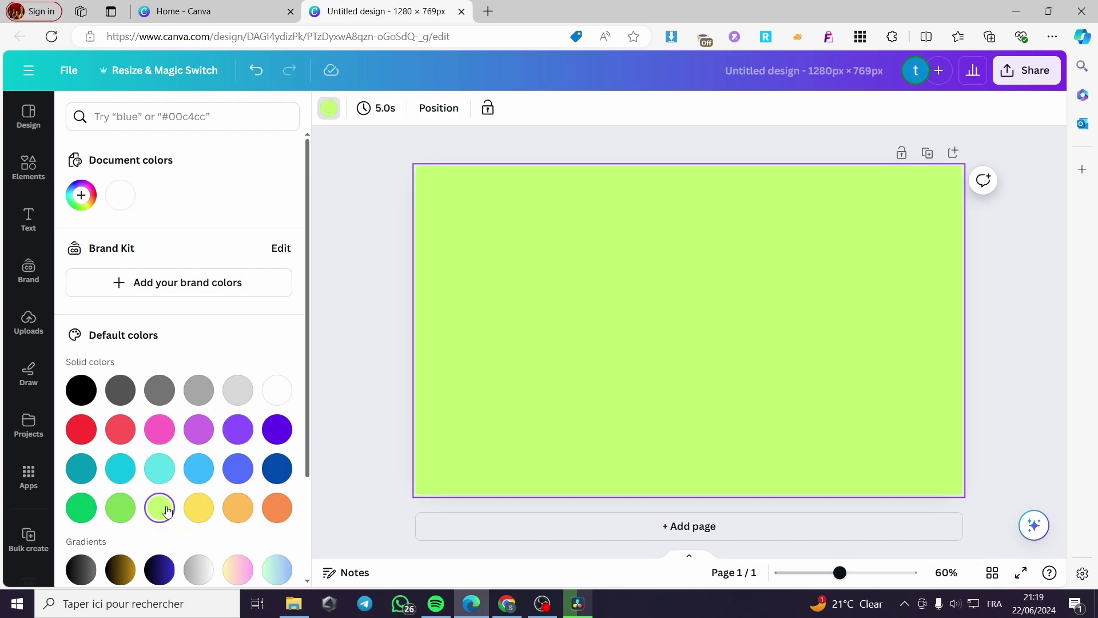
pyautogui.click(199, 507)
pyautogui.click(237, 507)
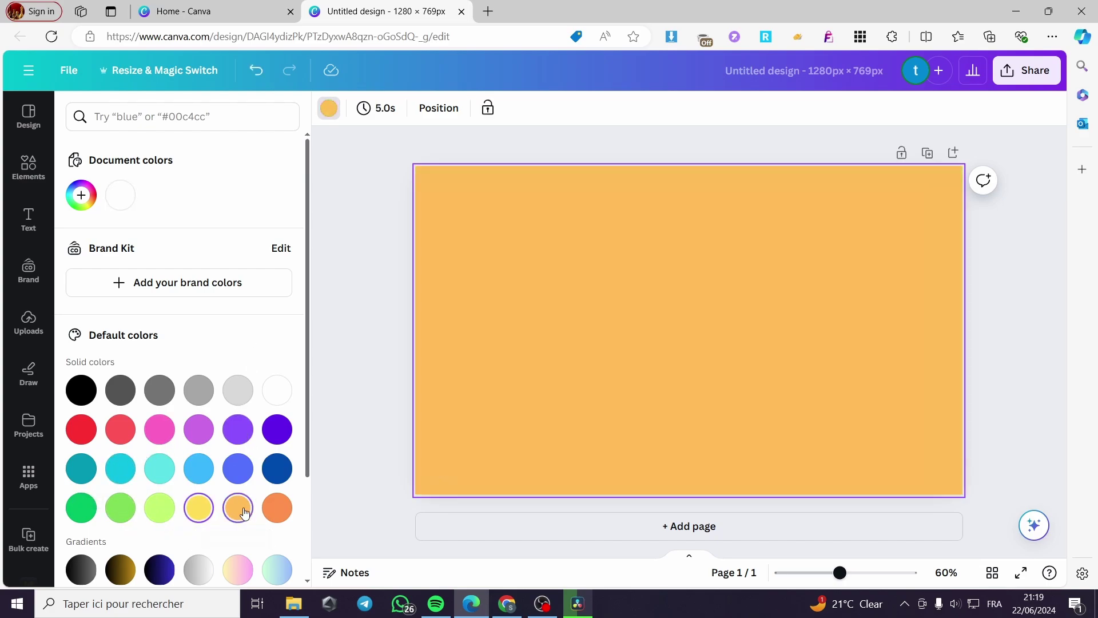
pyautogui.click(278, 508)
pyautogui.hotkey('ctrl', 'z')
pyautogui.click(997, 300)
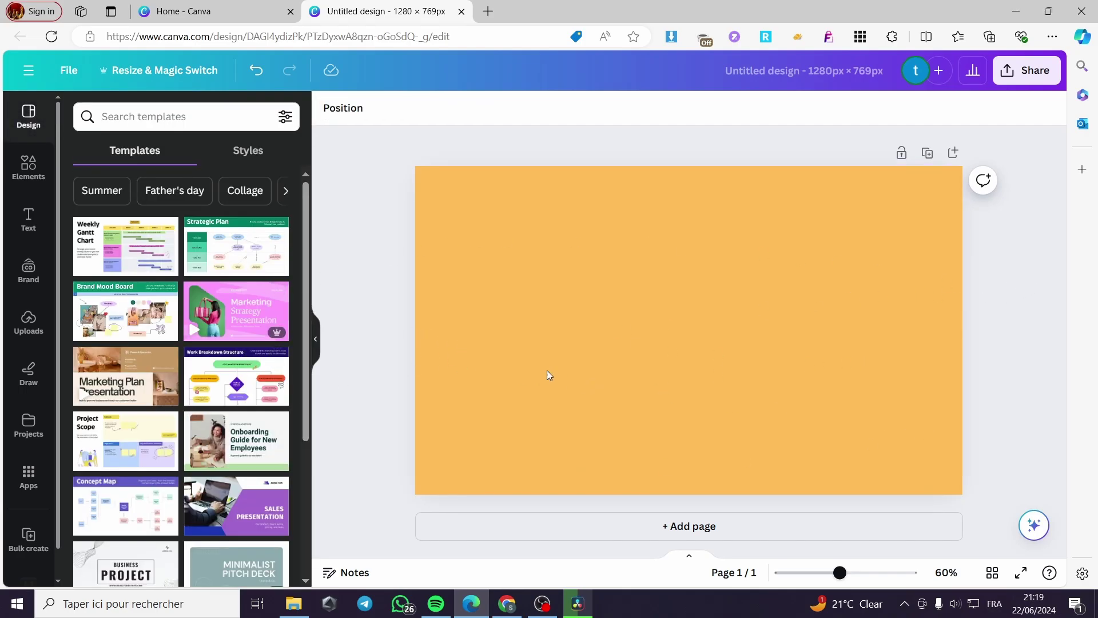
# Step: Return to the Canva home page and open the existing "Blue Minimalist Company Newsletter" A4 design
pyautogui.click(227, 5)
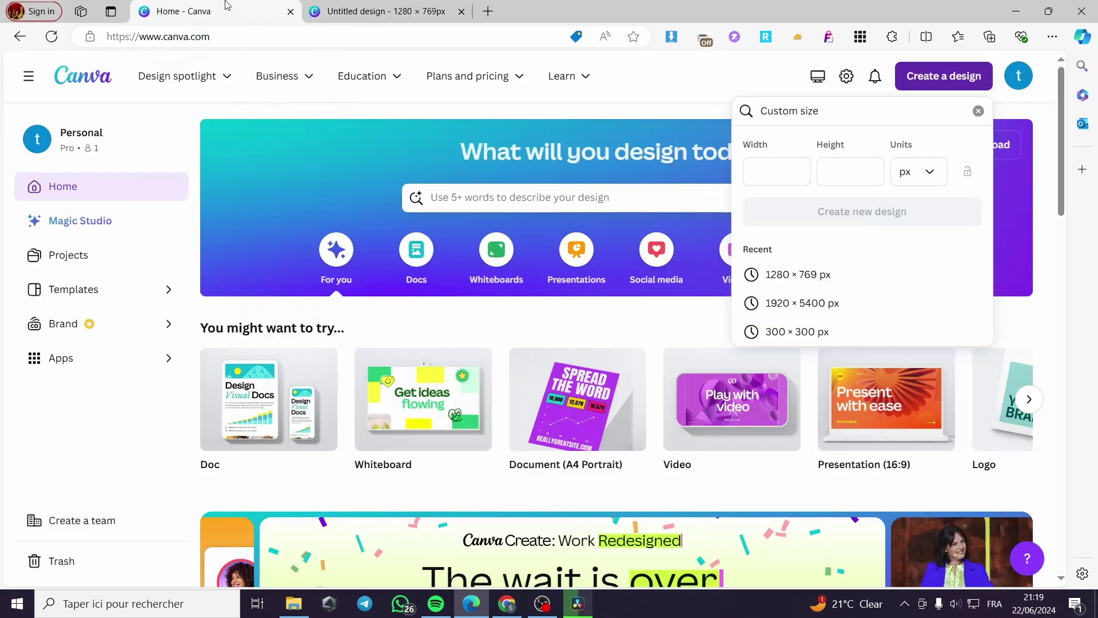
pyautogui.moveTo(1055, 182); pyautogui.dragTo(1079, 462)
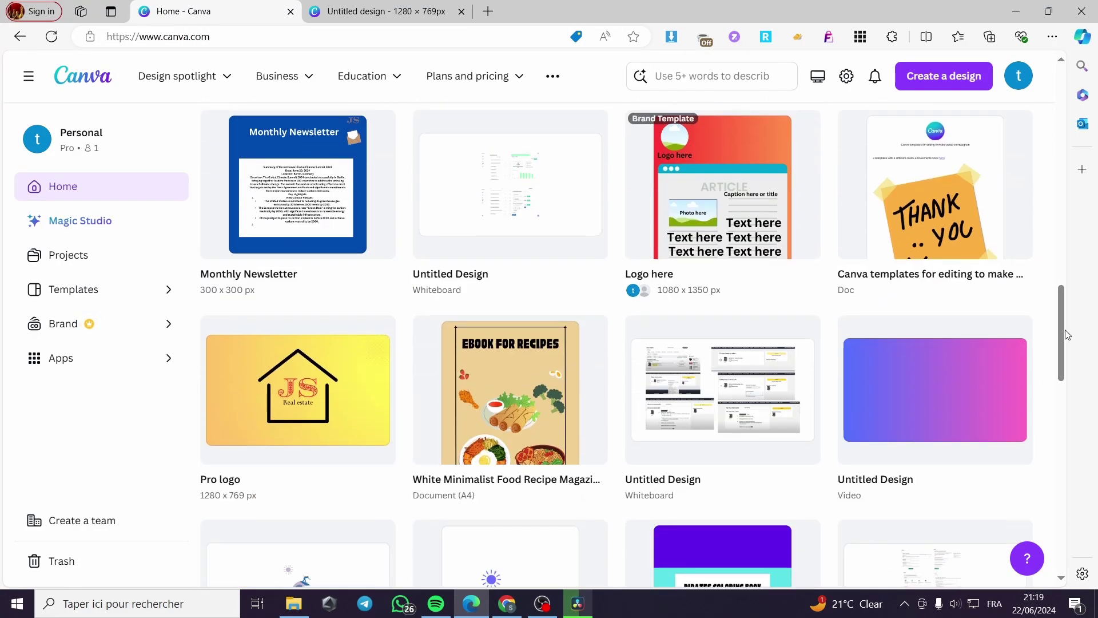
pyautogui.moveTo(1065, 334); pyautogui.dragTo(1070, 440)
pyautogui.scroll(-6, 716, 338)
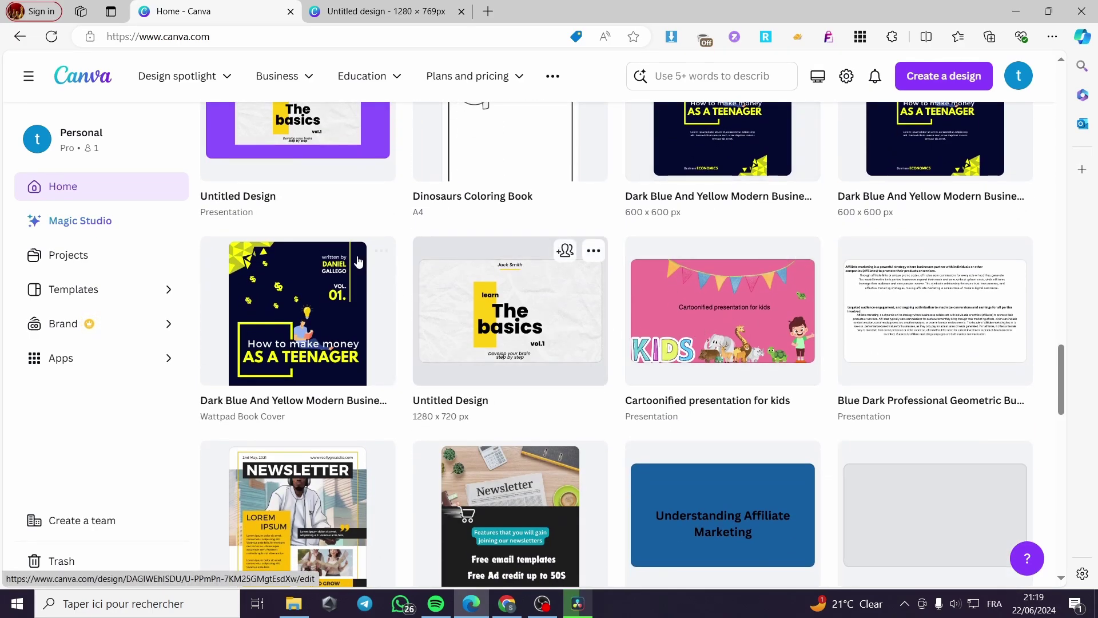
pyautogui.scroll(3, 576, 324)
pyautogui.scroll(-3, 566, 289)
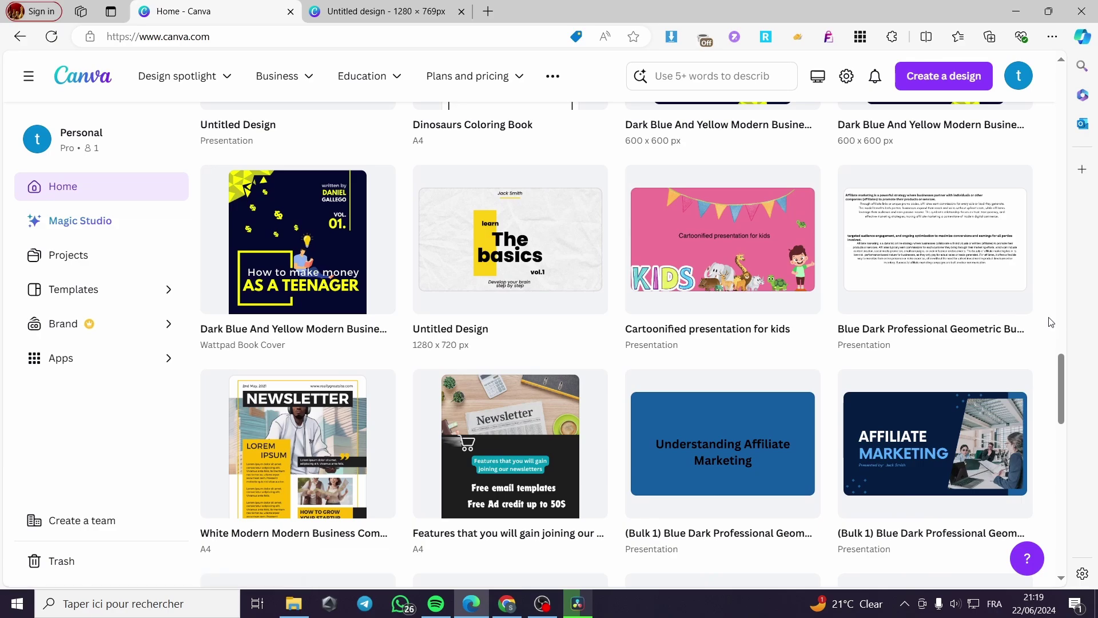
pyautogui.scroll(-3, 631, 335)
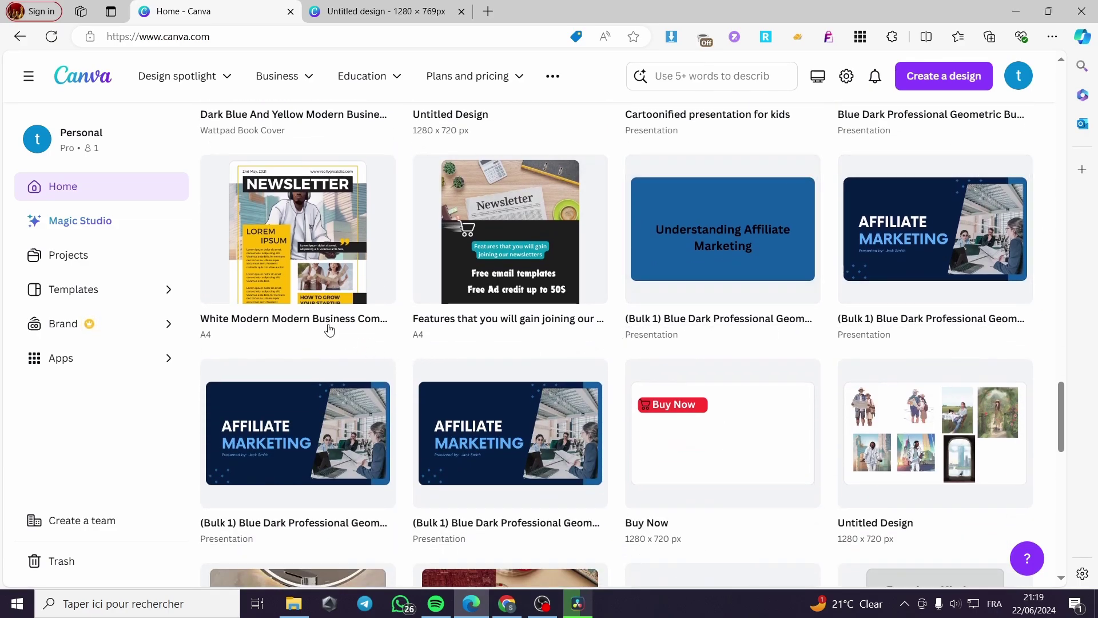
pyautogui.scroll(-5, 679, 362)
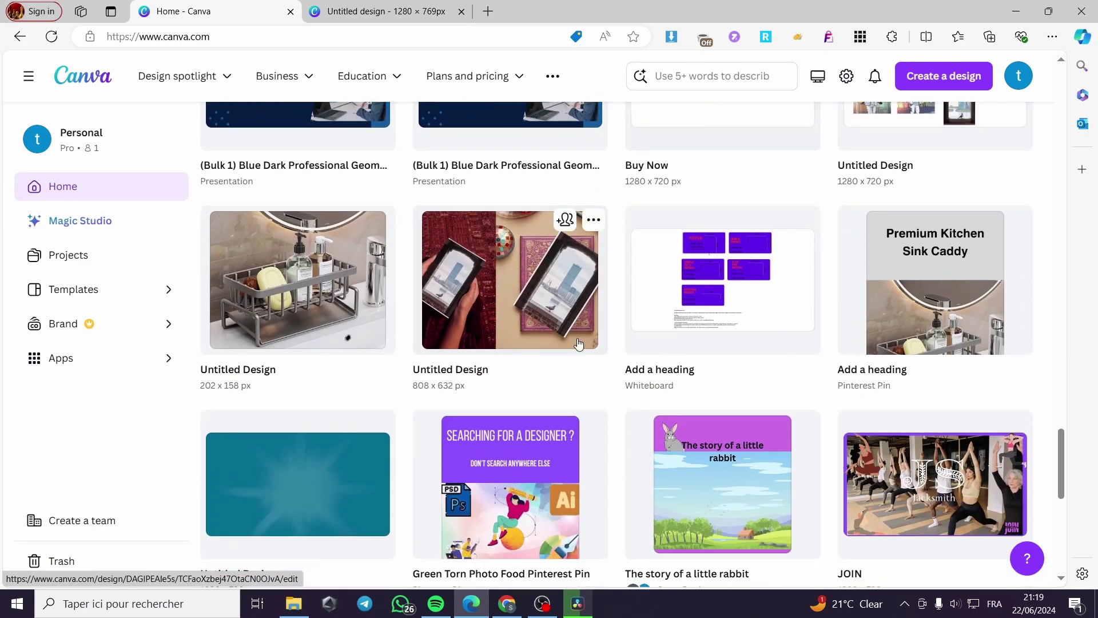
pyautogui.scroll(-1, 766, 352)
pyautogui.scroll(-3, 1024, 366)
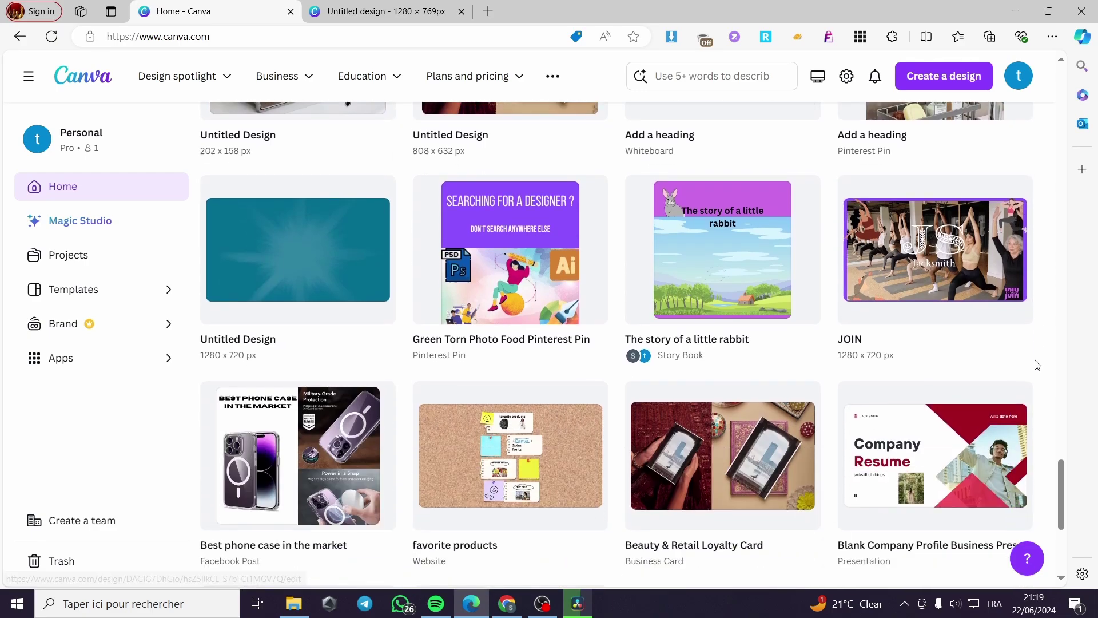
pyautogui.scroll(-2, 1037, 365)
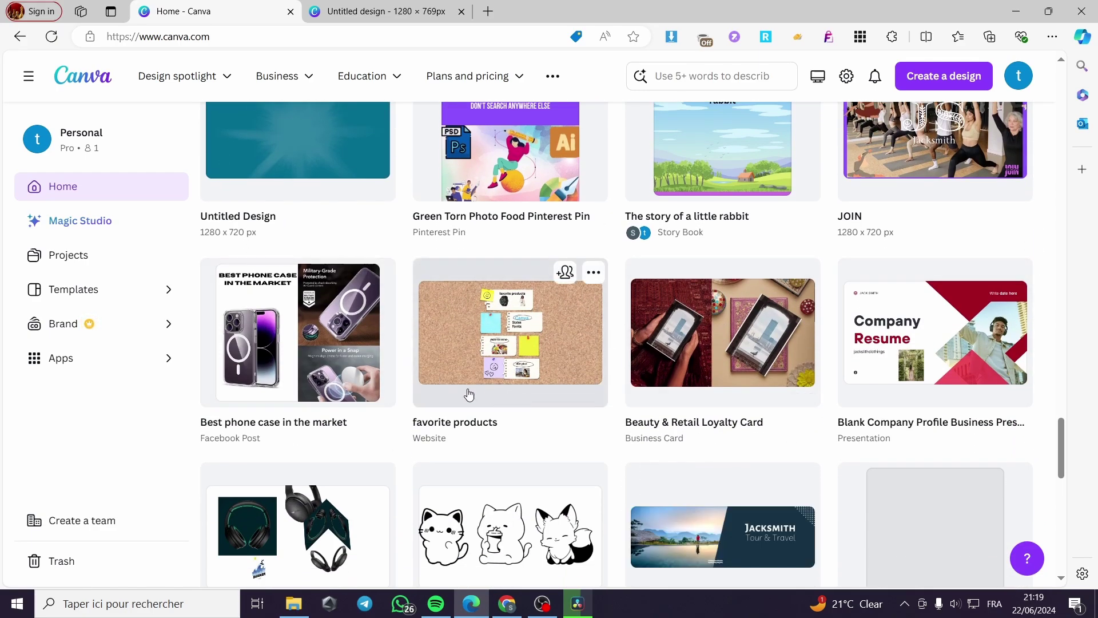
pyautogui.scroll(-3, 437, 394)
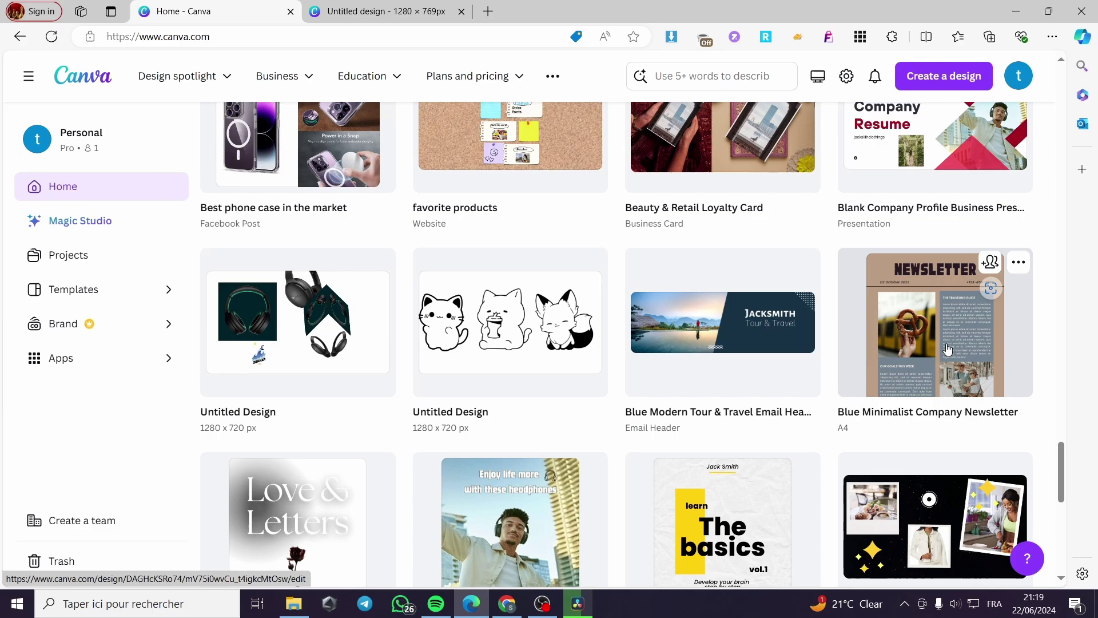
pyautogui.click(949, 324)
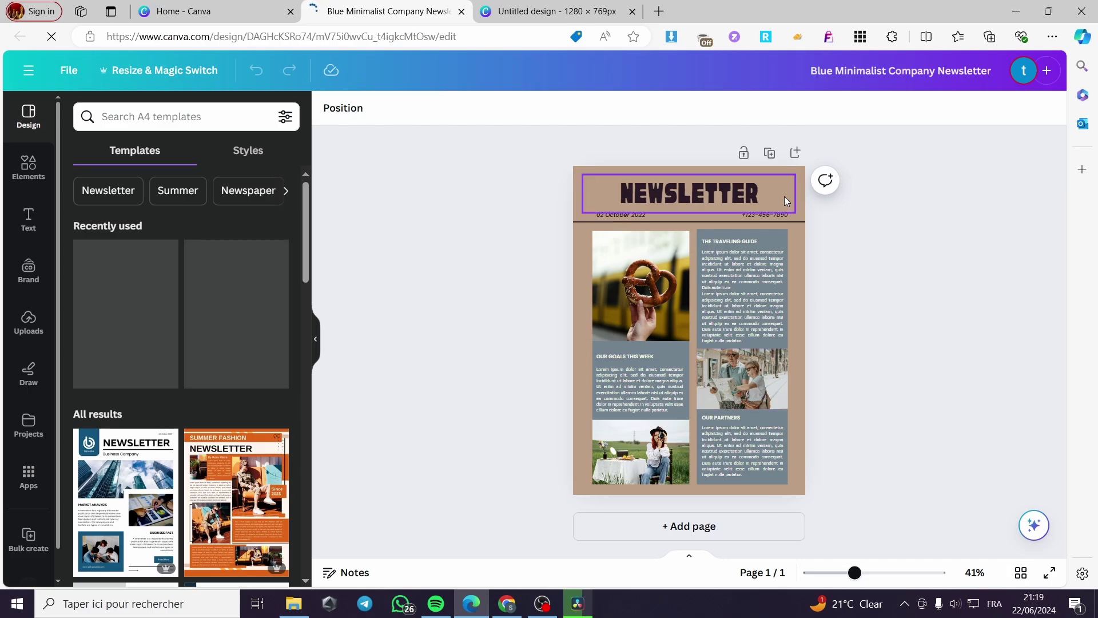
# Step: Download the Blue Minimalist Company Newsletter design as a PNG file
pyautogui.click(1009, 69)
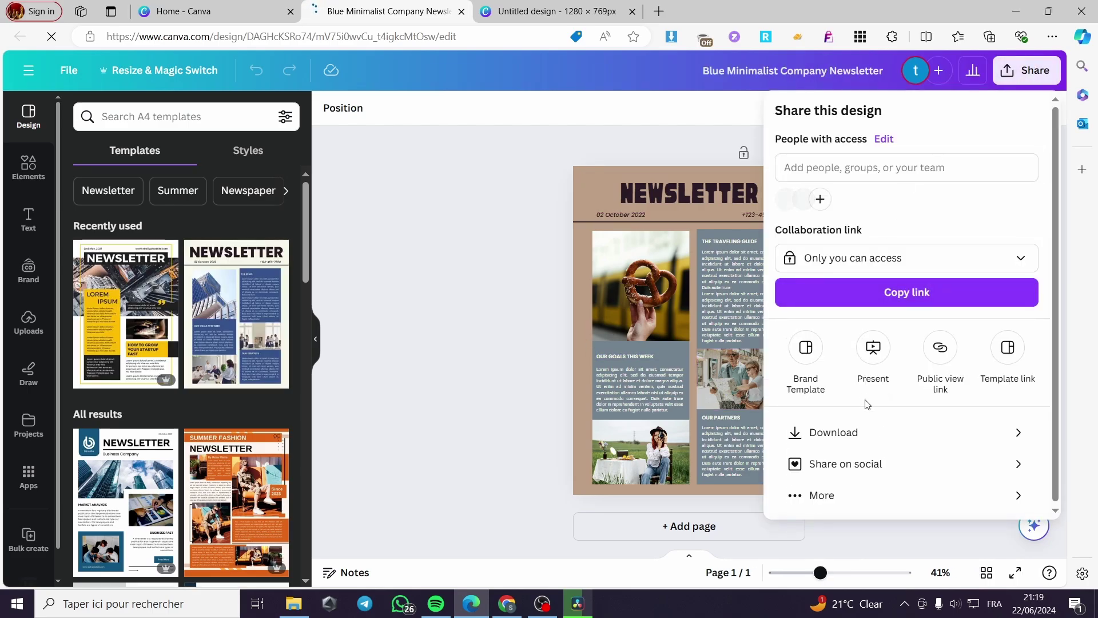
pyautogui.click(891, 432)
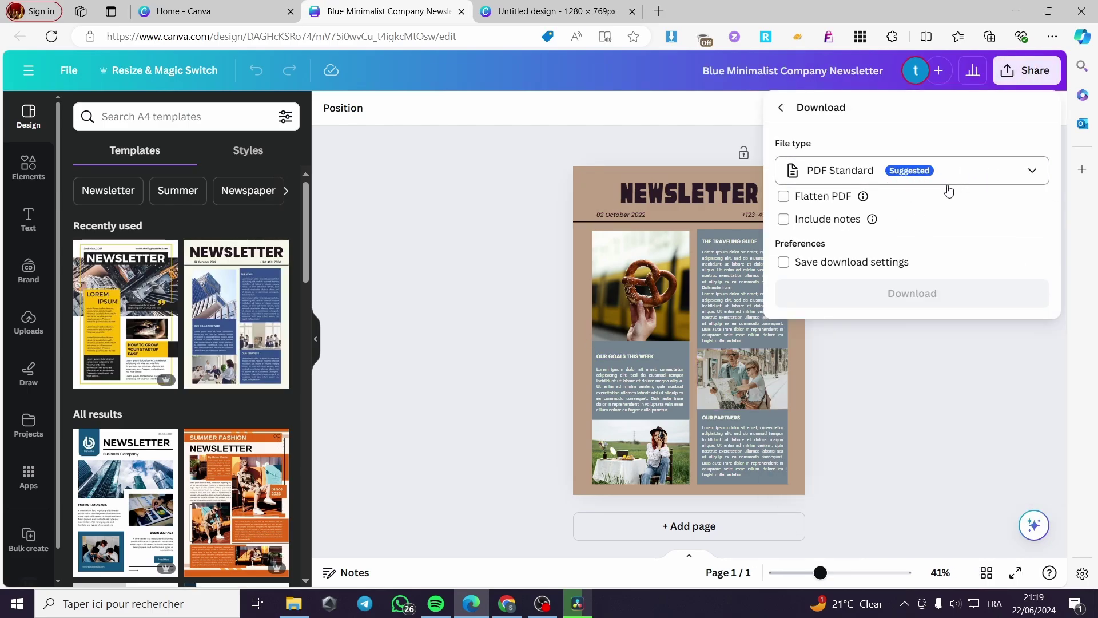
pyautogui.click(962, 175)
pyautogui.click(840, 262)
pyautogui.click(937, 365)
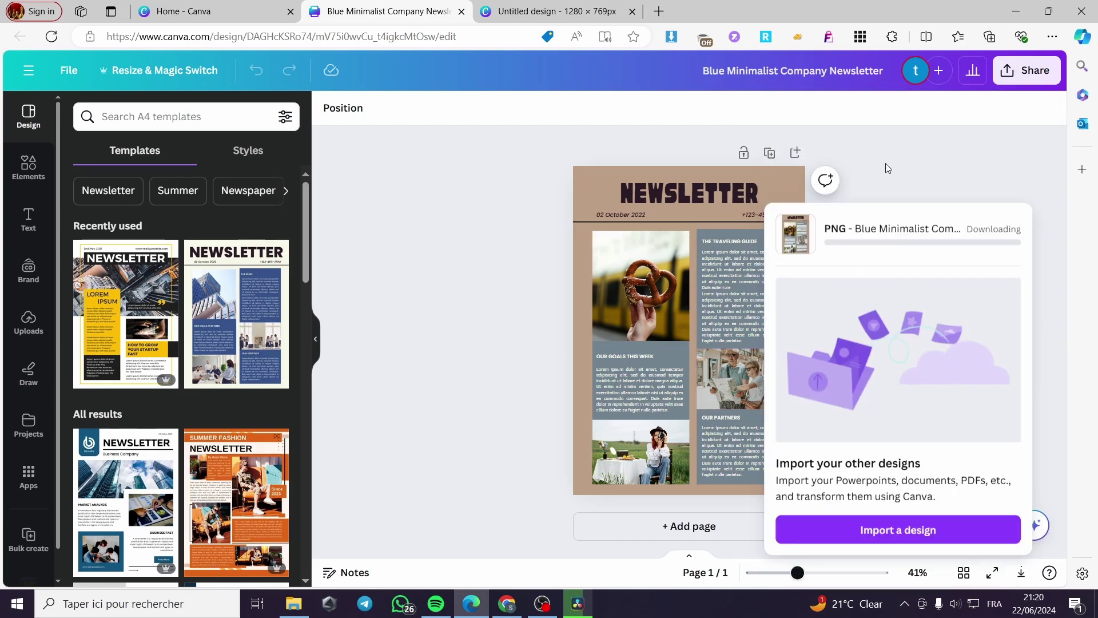
# Step: Return to the untitled 1280 × 769 px design and upload the Blue Minimalist Company Newsletter image from the Downloads folder
pyautogui.click(555, 15)
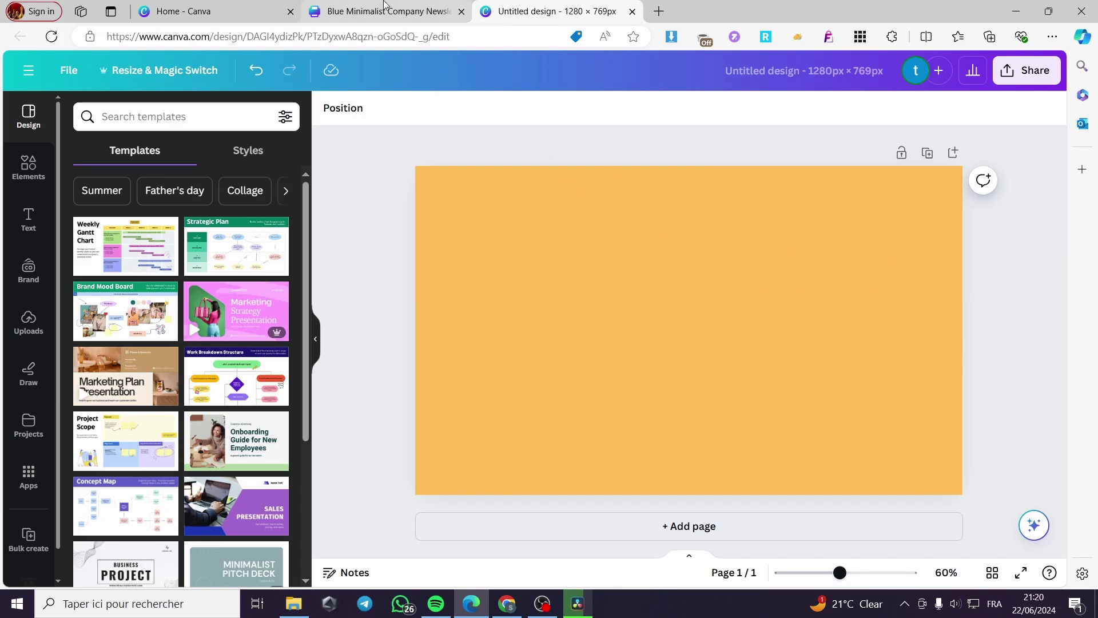
pyautogui.click(436, 9)
pyautogui.click(508, 7)
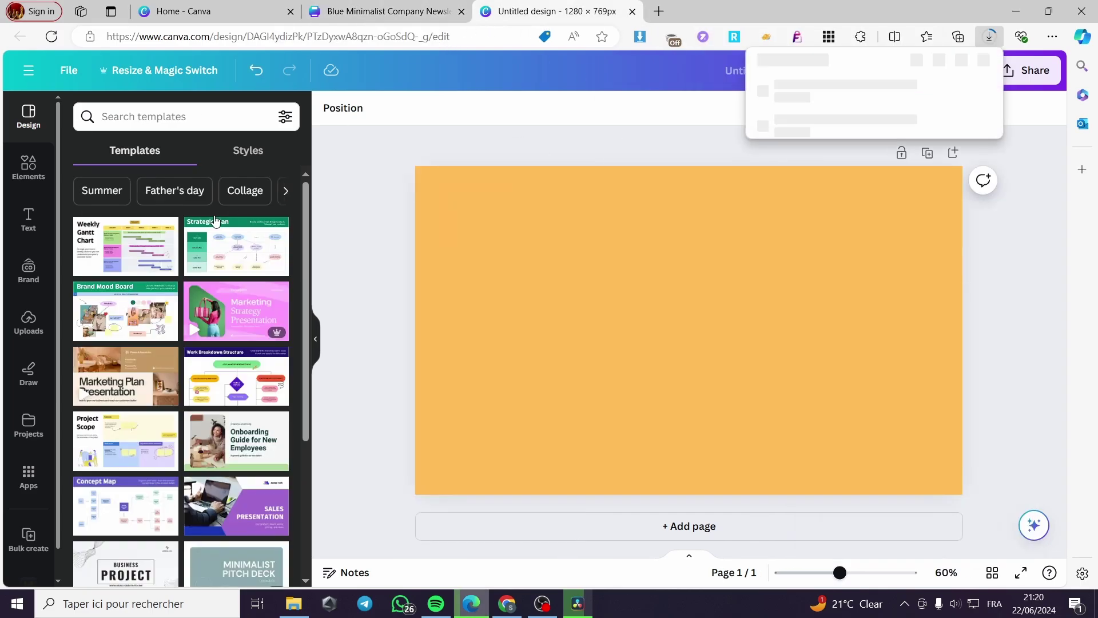
pyautogui.moveTo(833, 81); pyautogui.dragTo(849, 148)
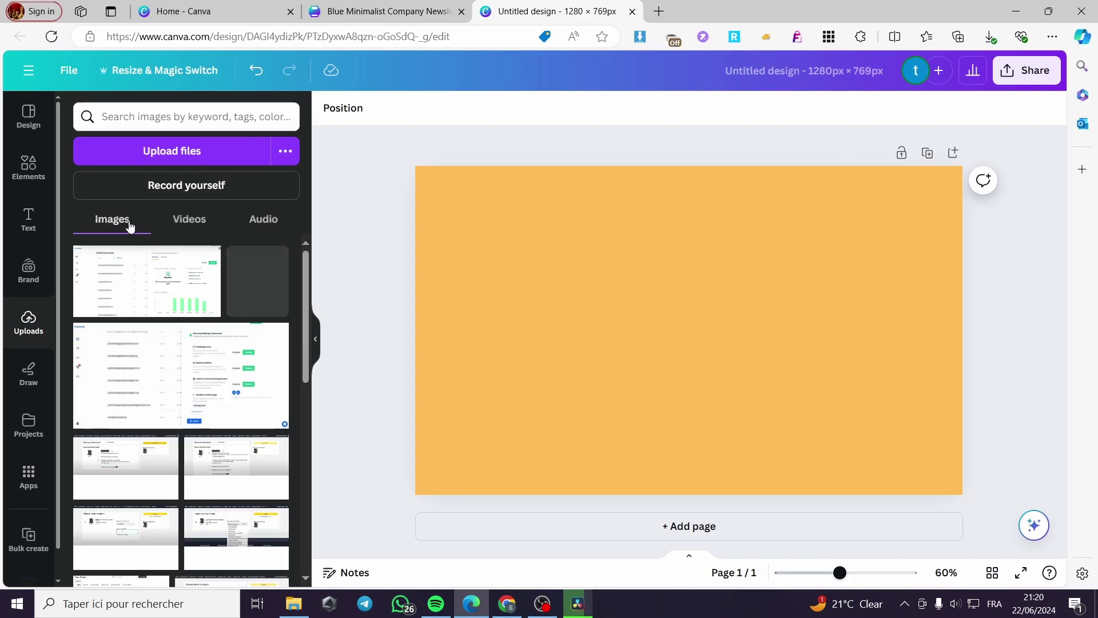
pyautogui.click(172, 151)
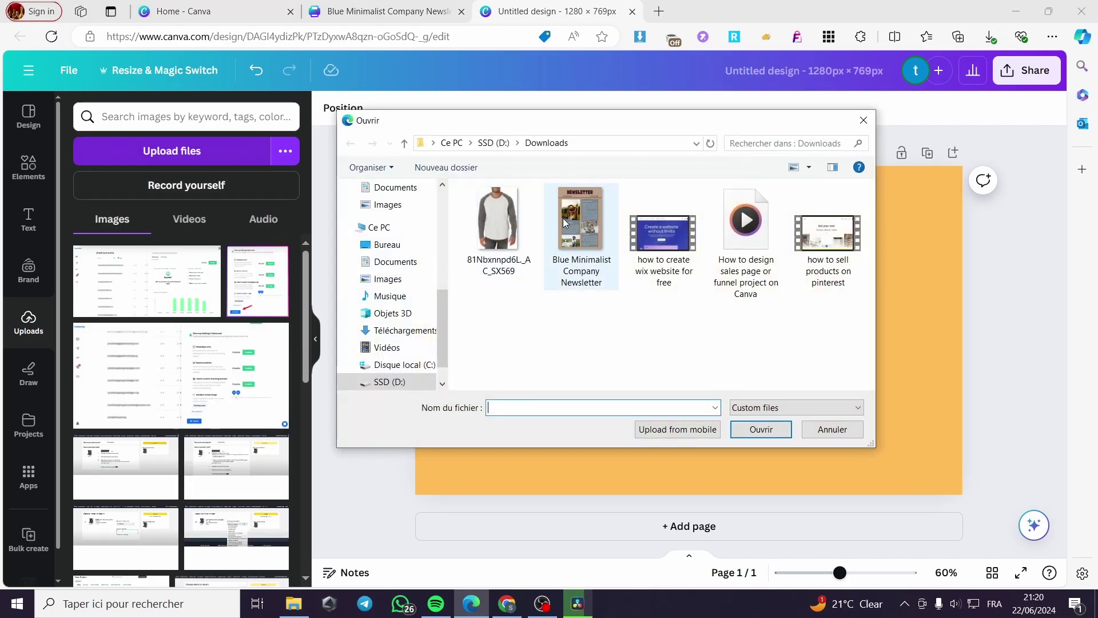
pyautogui.doubleClick(581, 240)
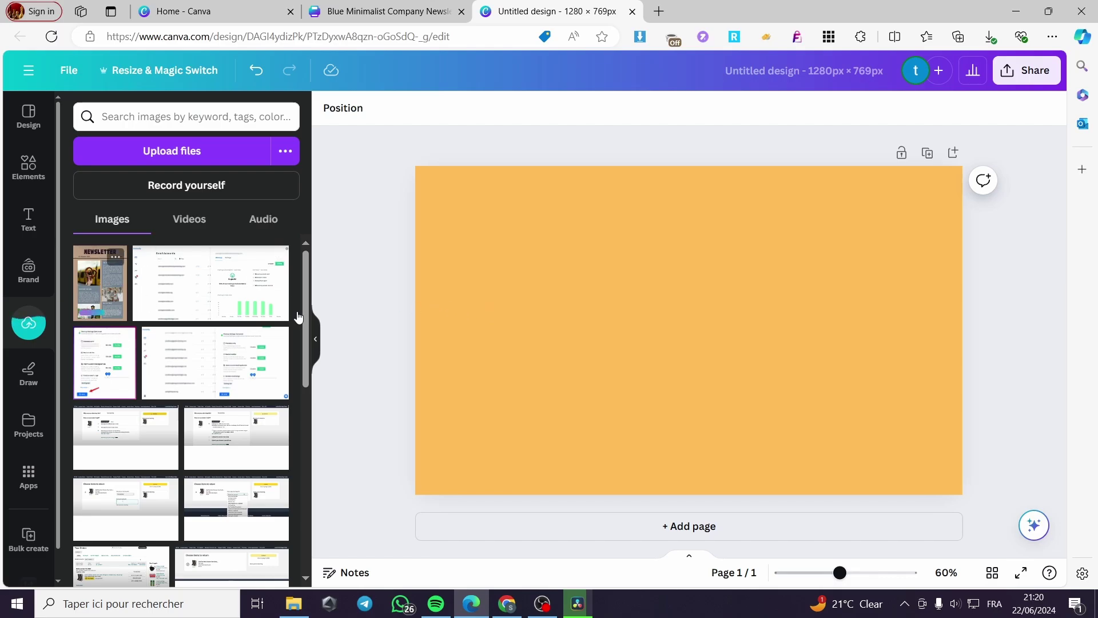
# Step: Add the uploaded newsletter image to the page, shrink it and place it in the page's lower-right corner
pyautogui.click(100, 283)
pyautogui.moveTo(778, 452); pyautogui.dragTo(696, 336)
pyautogui.moveTo(675, 279); pyautogui.dragTo(927, 422)
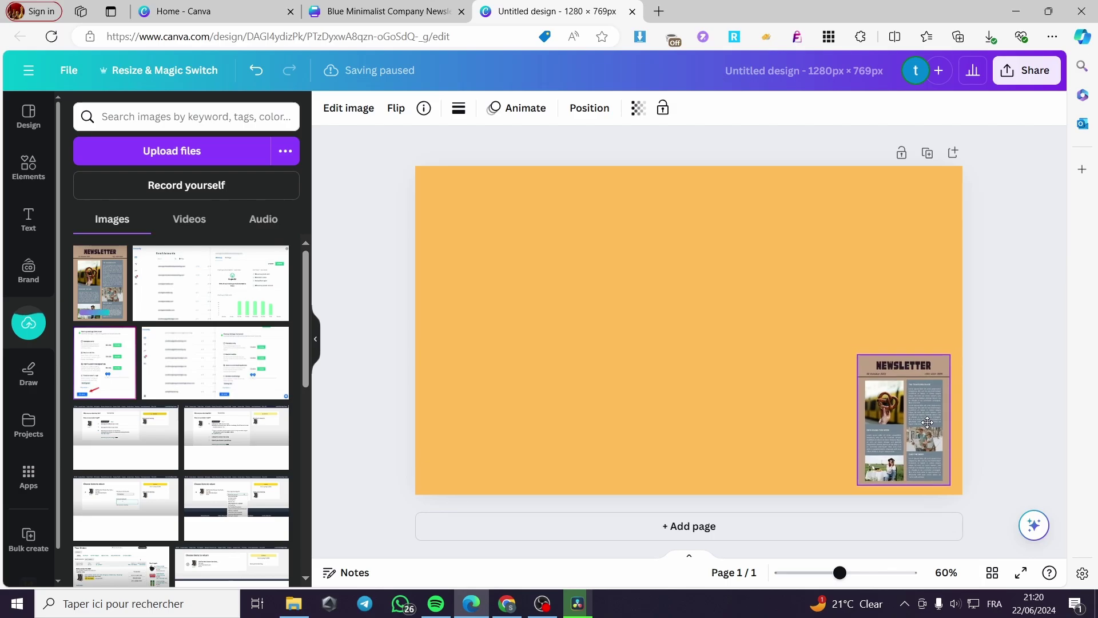
pyautogui.click(1009, 398)
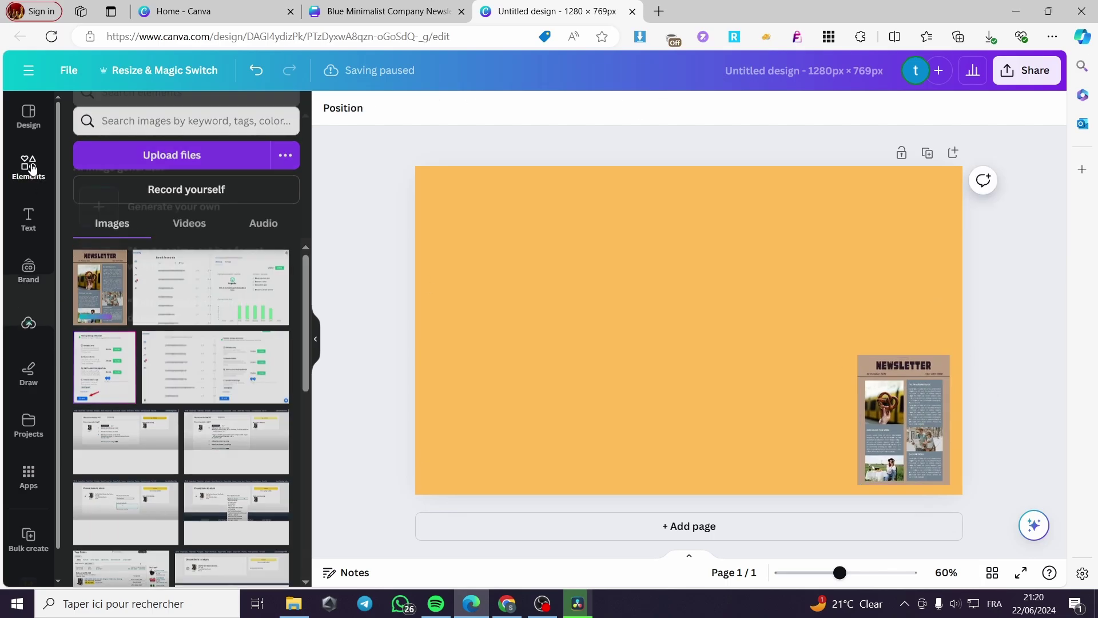
# Step: Search the elements library for "frame"
pyautogui.click(21, 182)
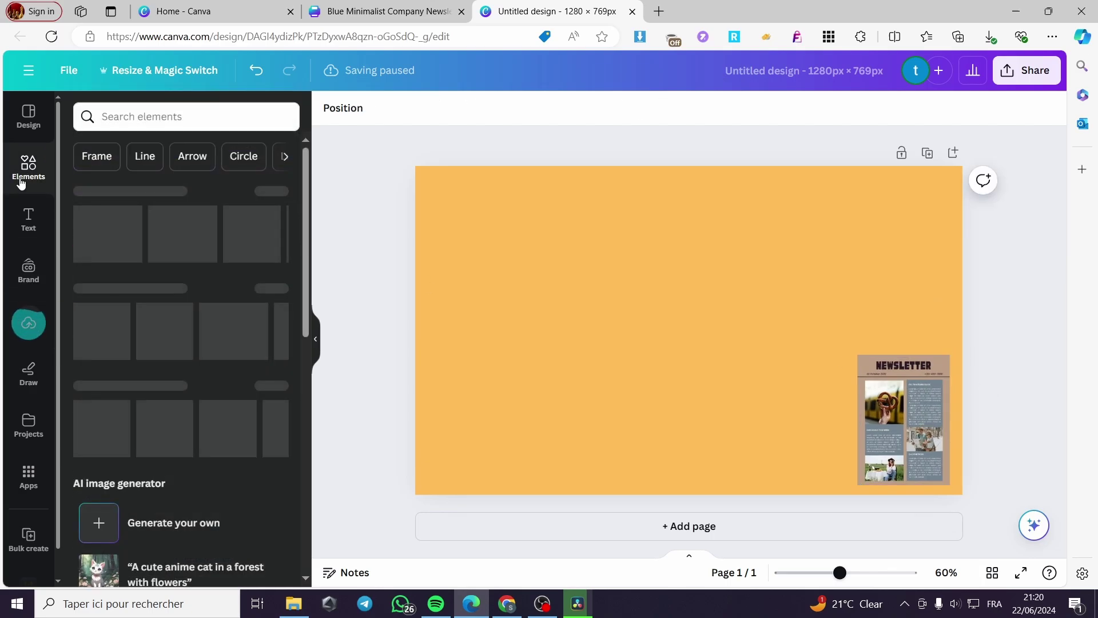
pyautogui.click(201, 111)
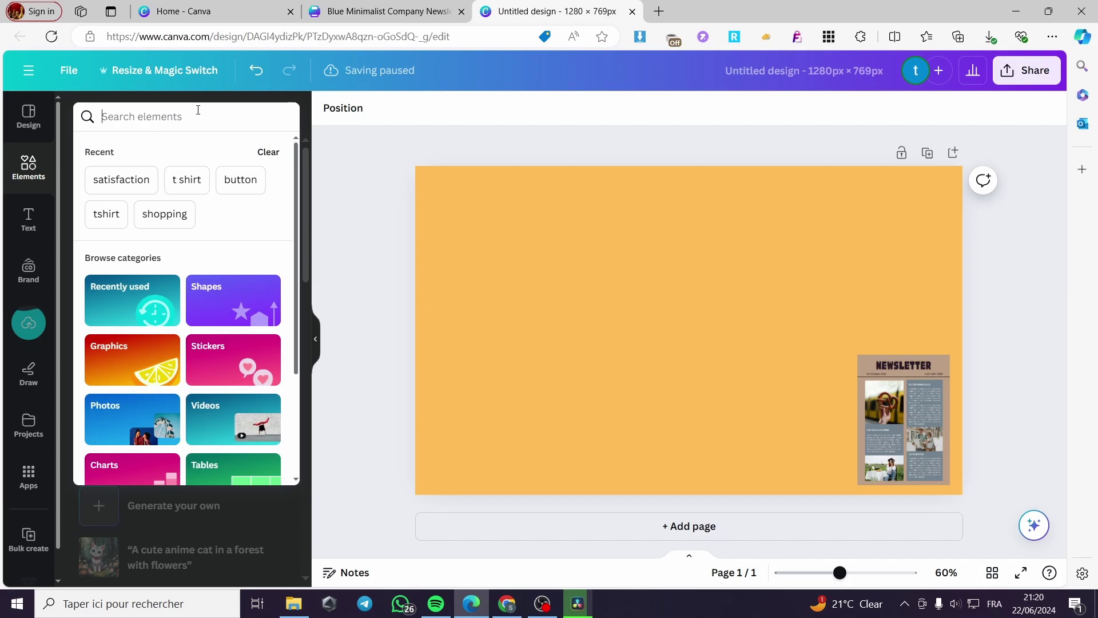
pyautogui.write('frames')
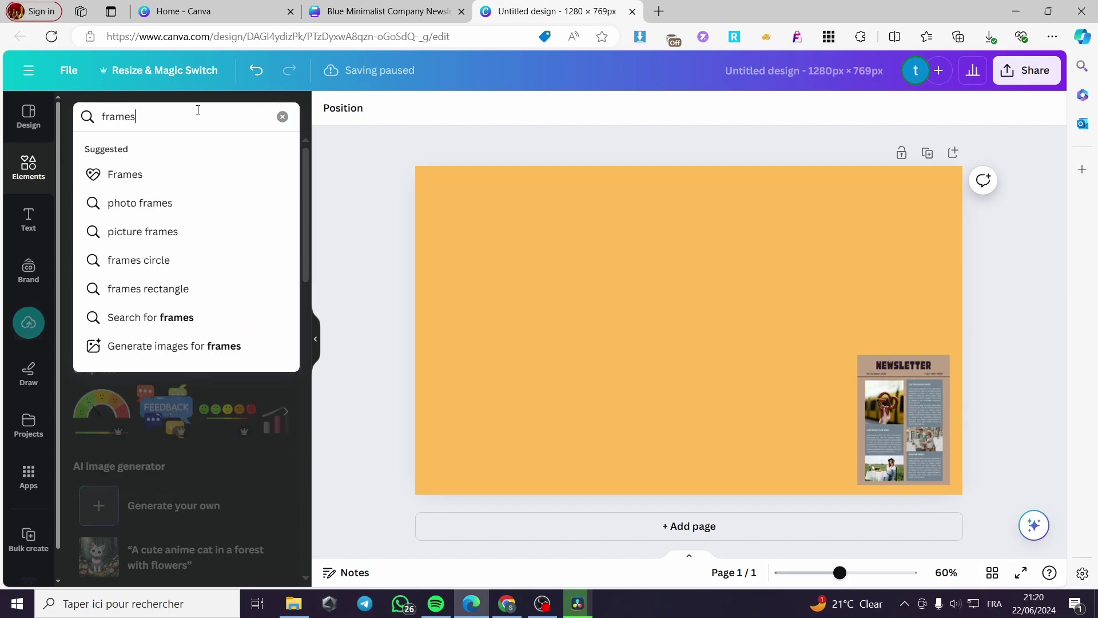
pyautogui.press('BackSpace')
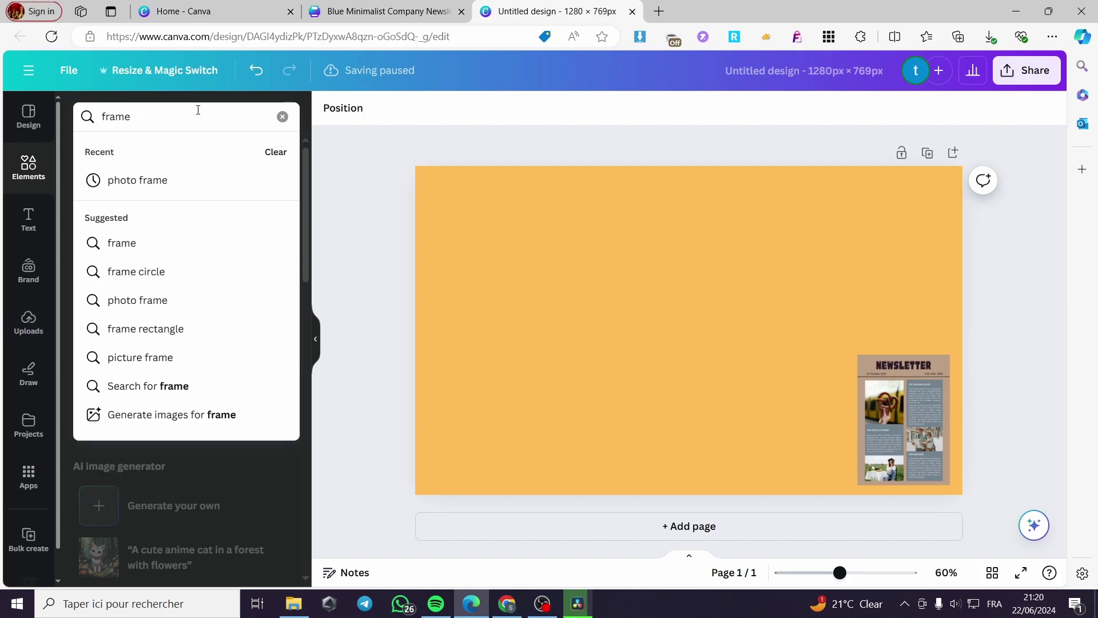
pyautogui.press('Return')
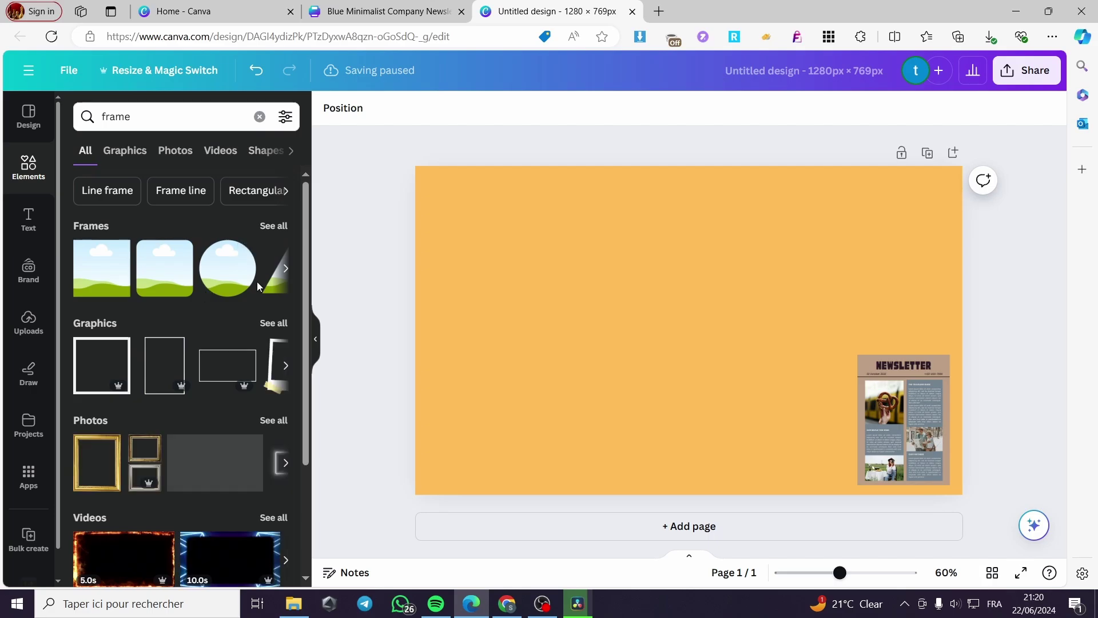
# Step: Show all frames in the search results, add the desktop monitor frame to the page, shrink it slightly and move it up
pyautogui.scroll(-3, 251, 331)
pyautogui.scroll(2, 234, 351)
pyautogui.scroll(1, 234, 351)
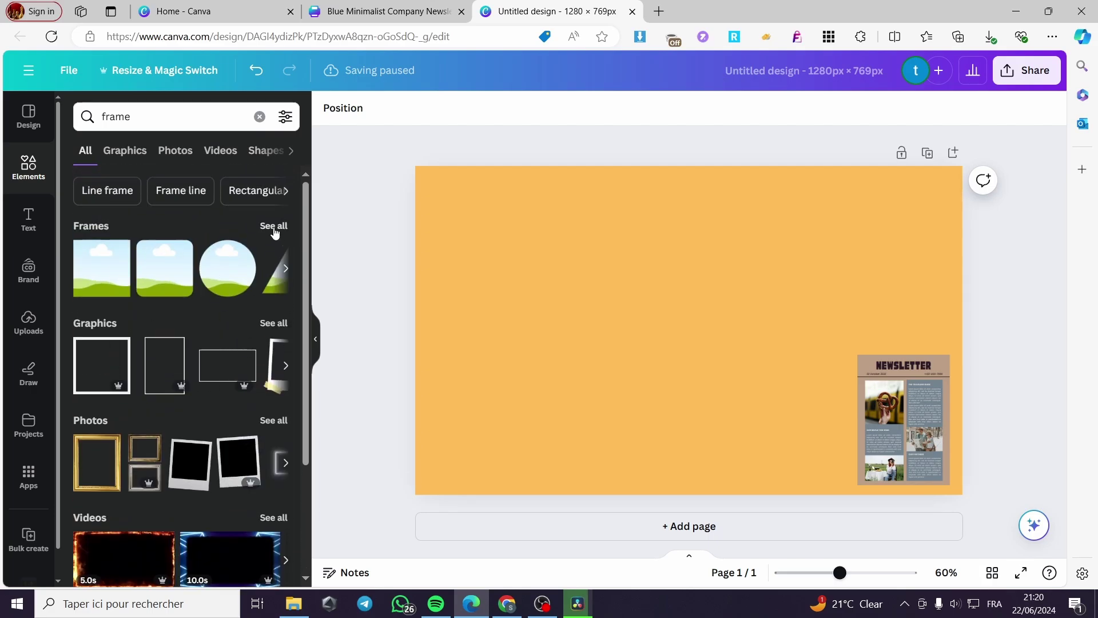
pyautogui.click(274, 227)
pyautogui.scroll(-5, 223, 283)
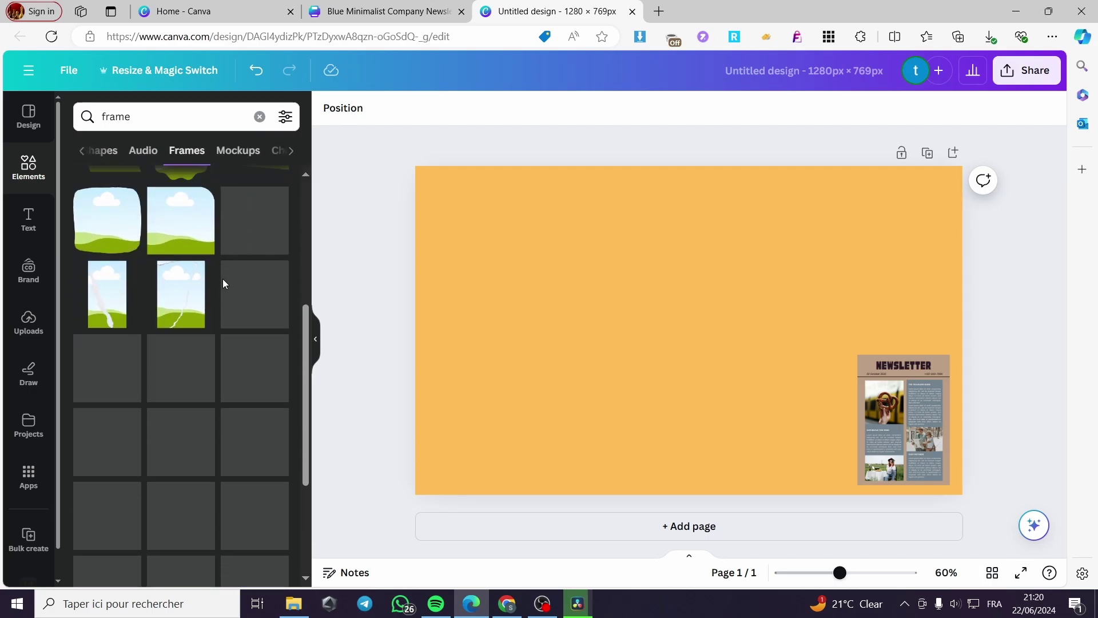
pyautogui.scroll(-4, 175, 233)
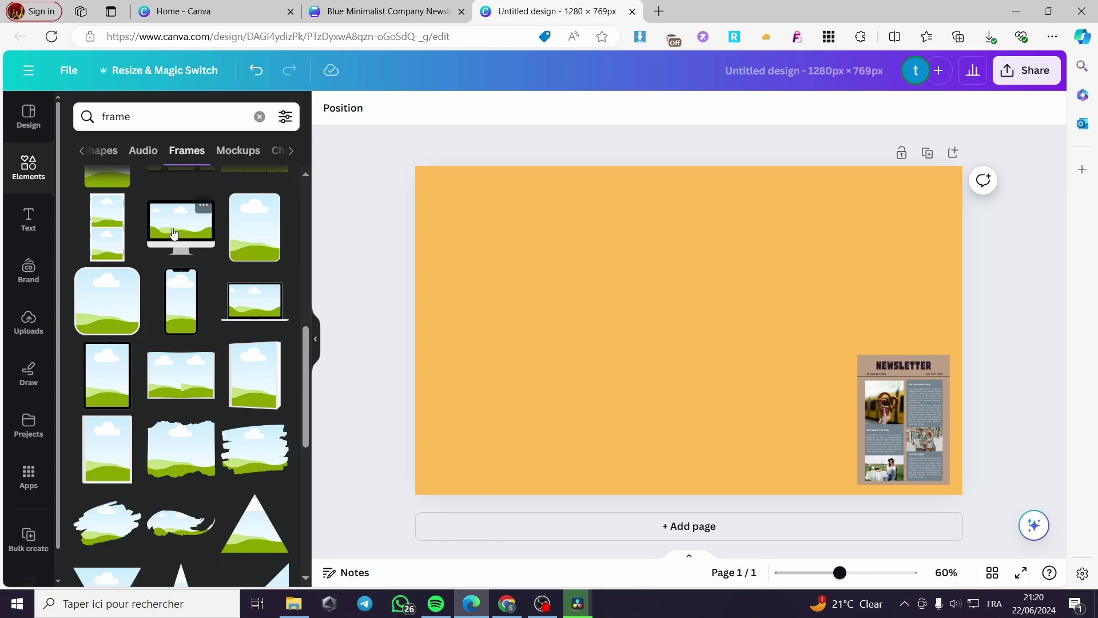
pyautogui.click(184, 244)
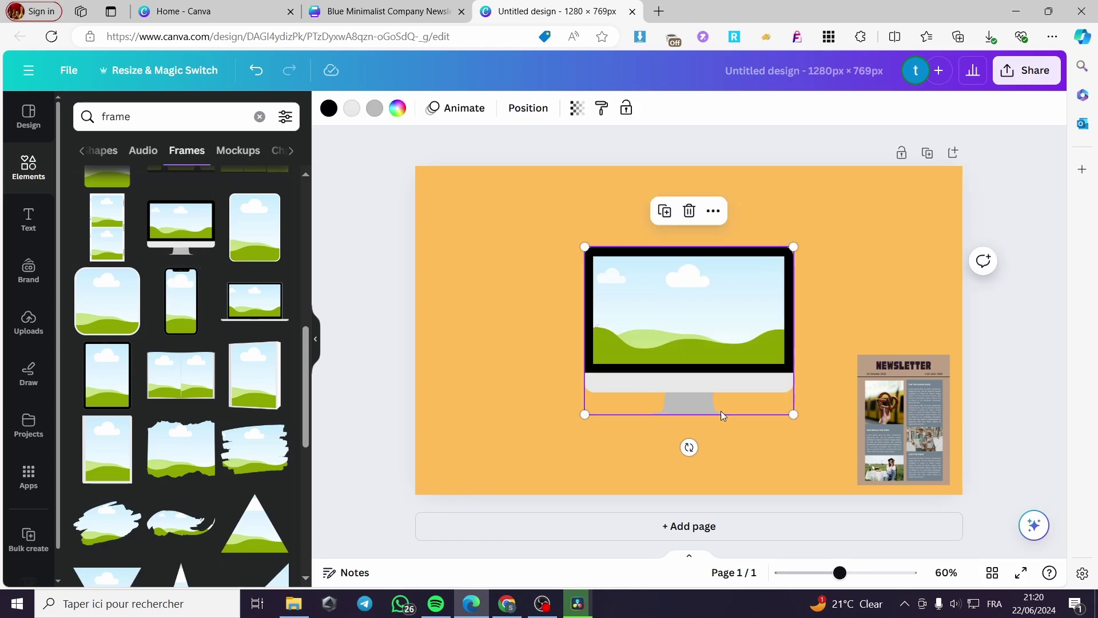
pyautogui.moveTo(793, 413); pyautogui.dragTo(756, 353)
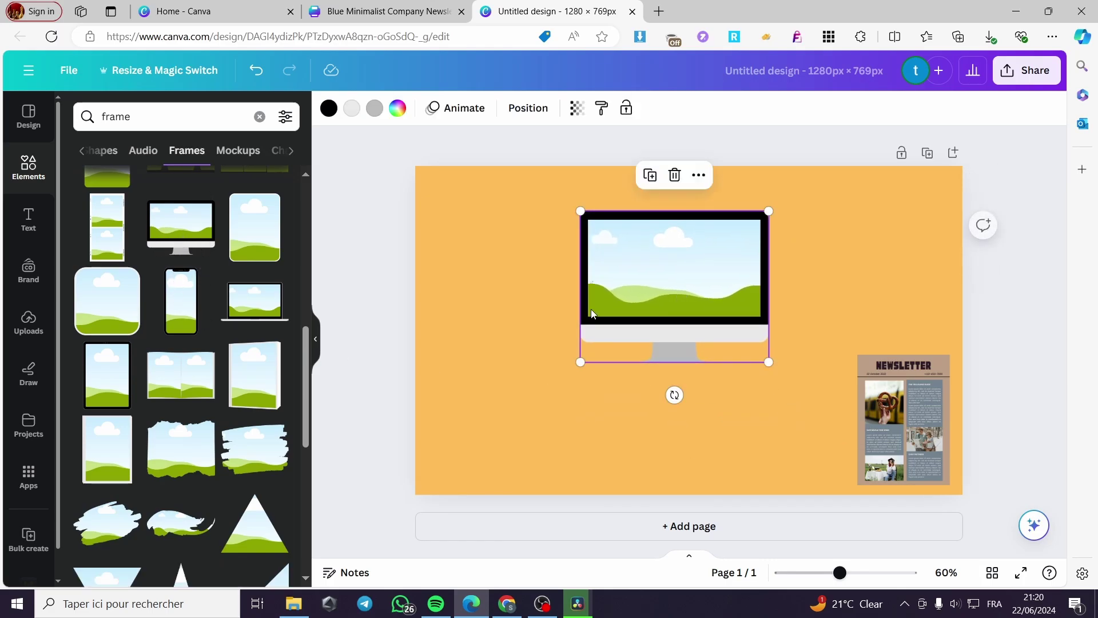
# Step: Add a small laptop frame to the left of the monitor and a small phone frame beside the newsletter image
pyautogui.click(247, 308)
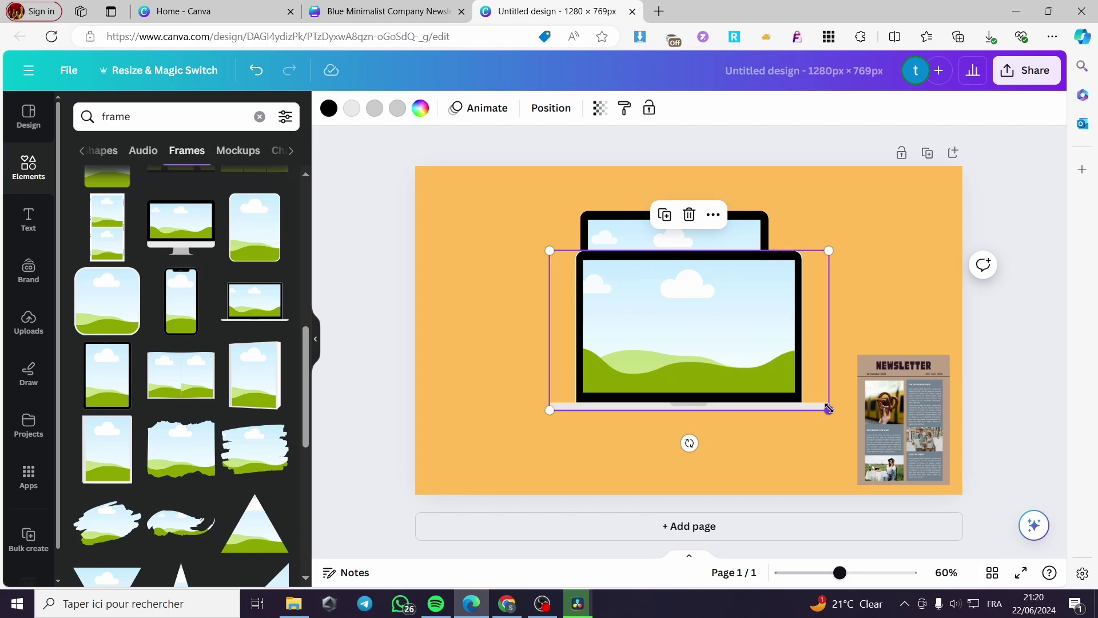
pyautogui.moveTo(828, 409); pyautogui.dragTo(498, 341)
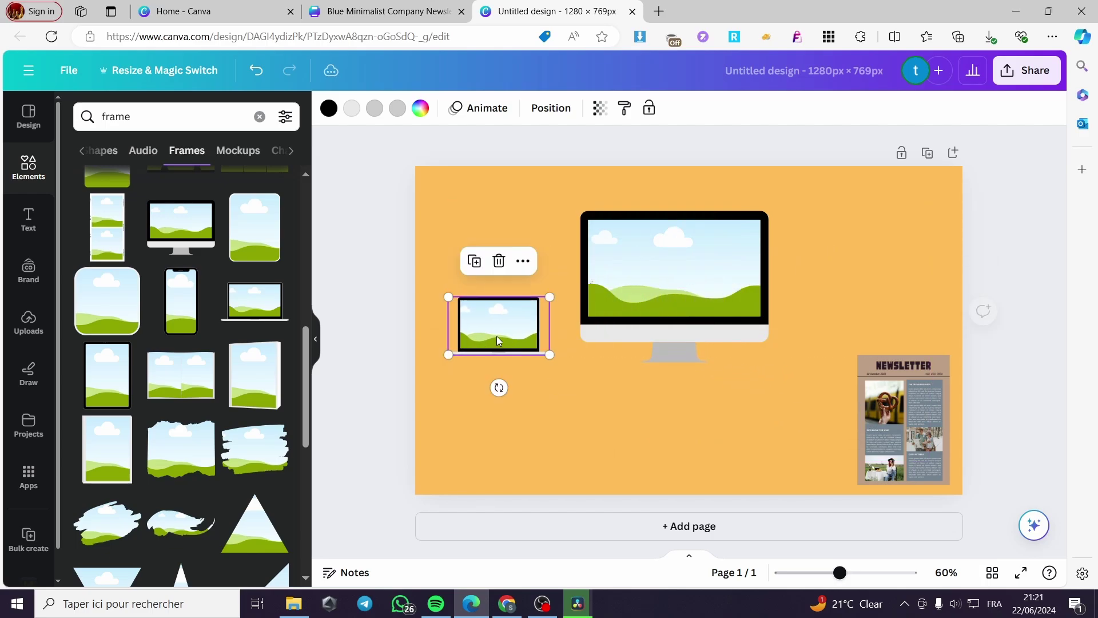
pyautogui.click(180, 308)
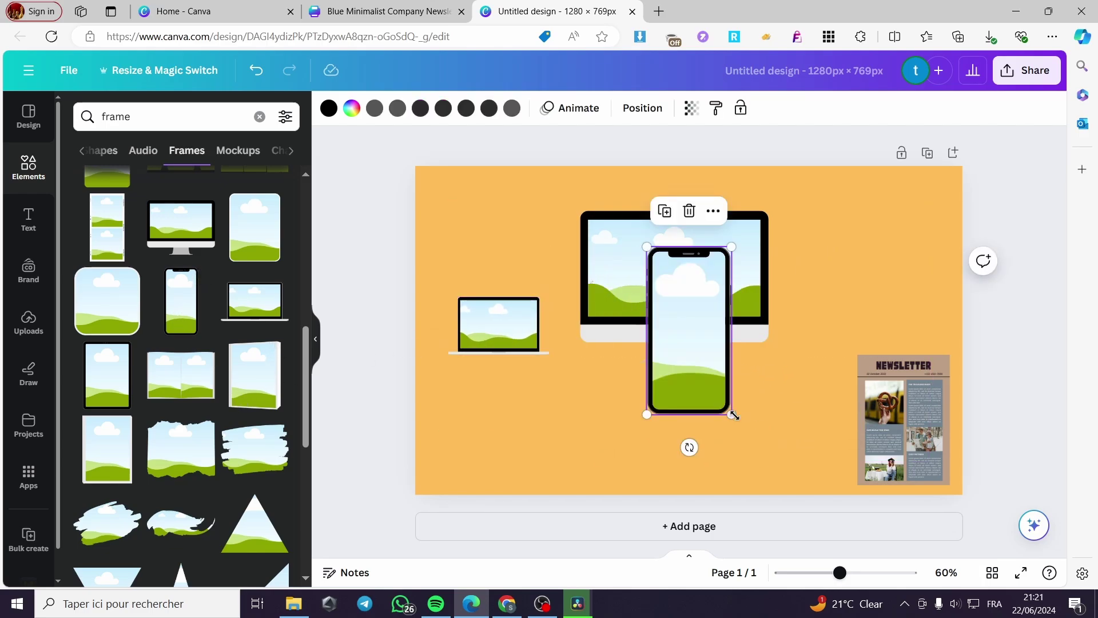
pyautogui.moveTo(734, 416); pyautogui.dragTo(703, 360)
pyautogui.moveTo(674, 303); pyautogui.dragTo(808, 416)
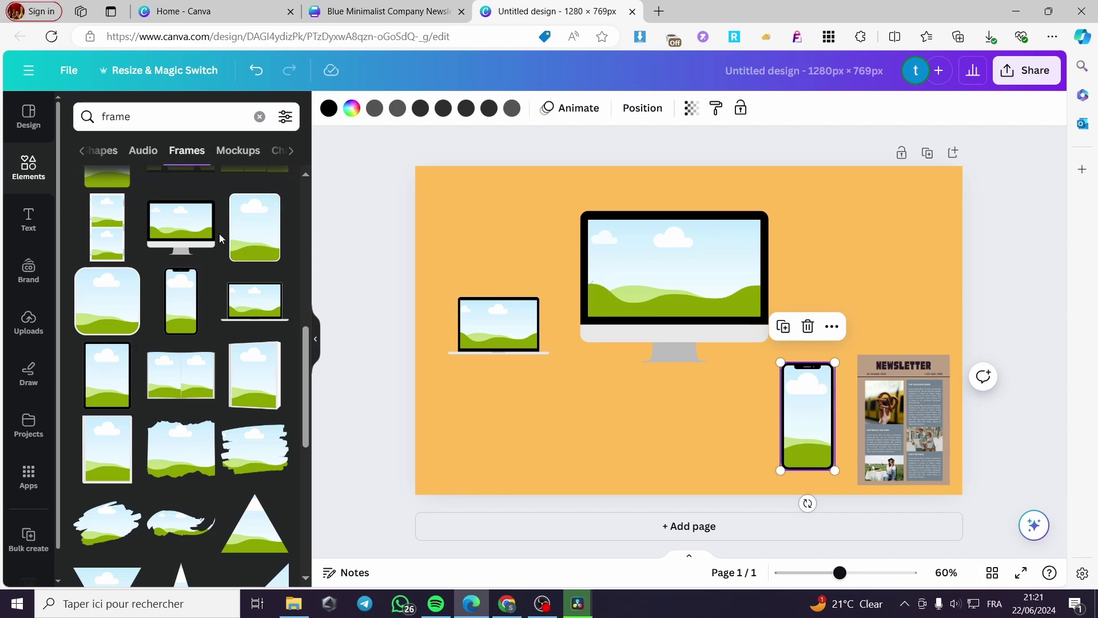
# Step: Add the black portrait tablet frame, shrink it and place it below the monitor frame
pyautogui.click(115, 387)
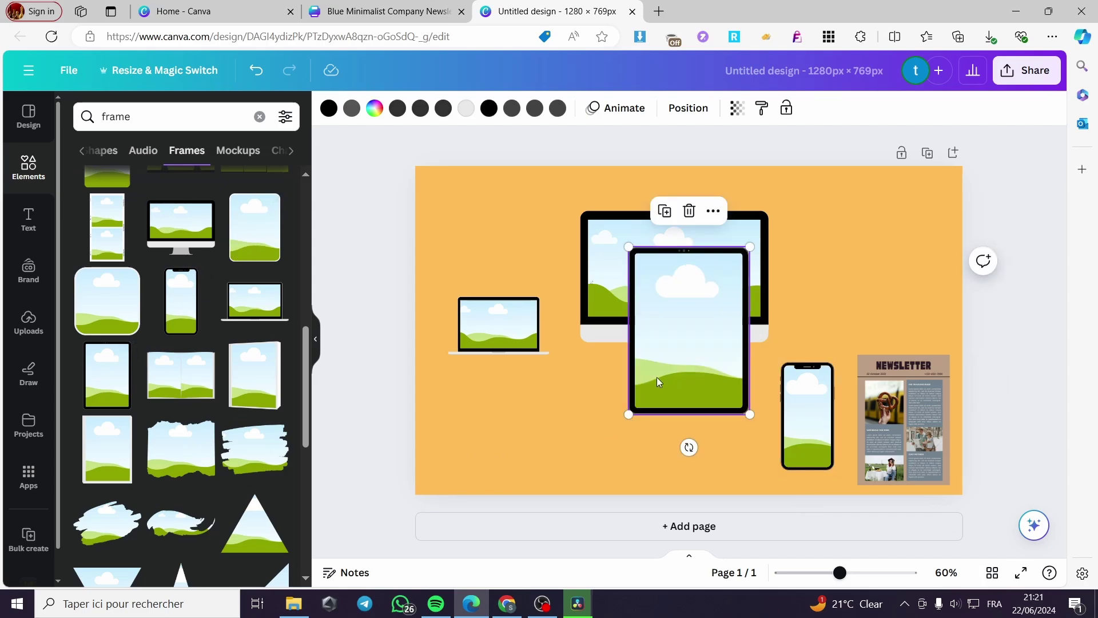
pyautogui.moveTo(658, 382); pyautogui.dragTo(582, 438)
pyautogui.moveTo(675, 470); pyautogui.dragTo(625, 399)
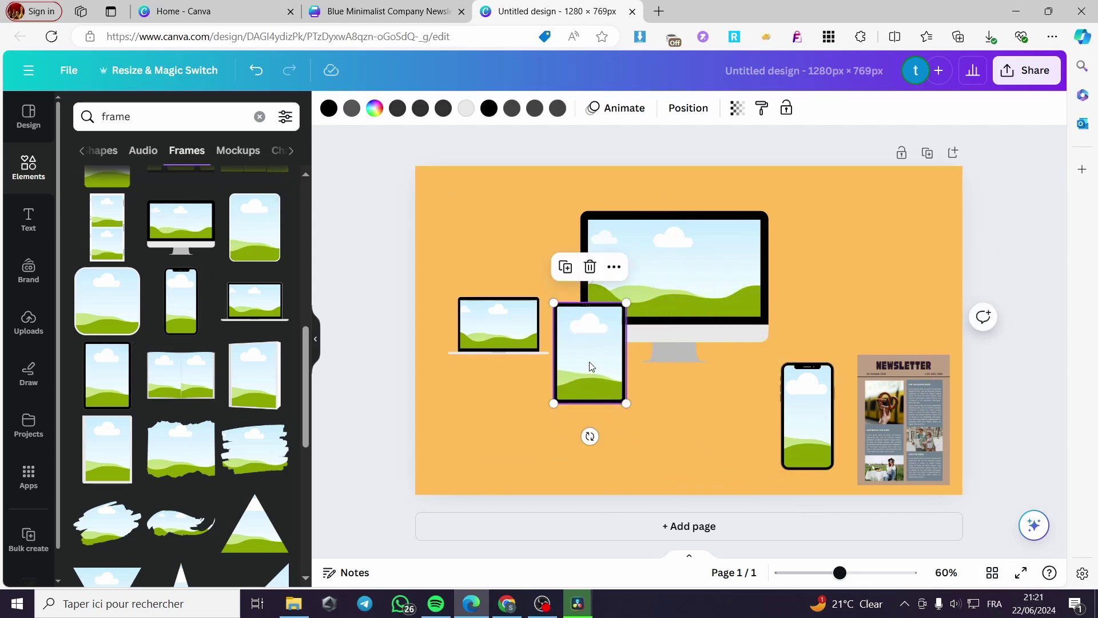
pyautogui.moveTo(591, 366); pyautogui.dragTo(675, 436)
# Step: Enlarge the monitor and laptop frames and arrange the laptop, tablet and phone from left to right around the monitor's base
pyautogui.moveTo(681, 278); pyautogui.dragTo(687, 245)
pyautogui.moveTo(816, 339); pyautogui.dragTo(822, 343)
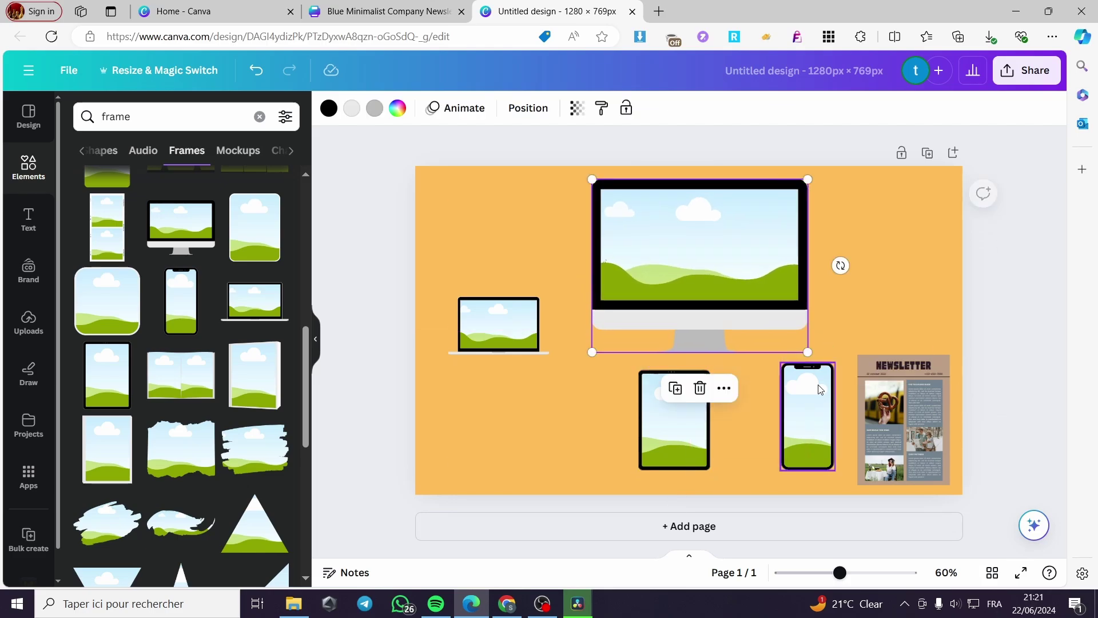
pyautogui.moveTo(815, 409); pyautogui.dragTo(832, 337)
pyautogui.moveTo(509, 342); pyautogui.dragTo(436, 404)
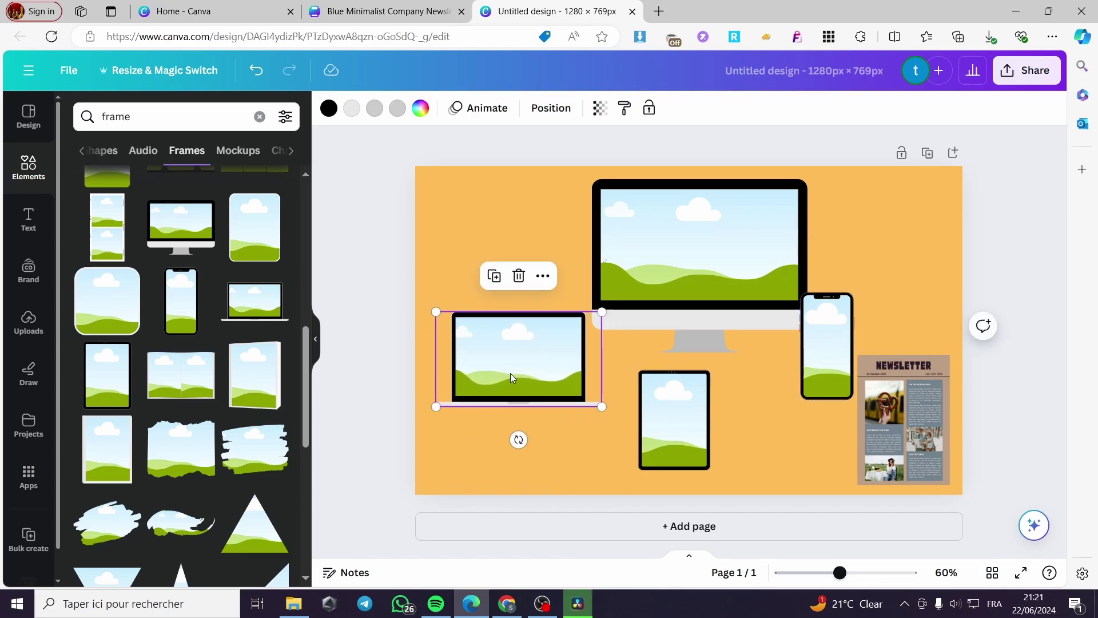
pyautogui.moveTo(515, 370); pyautogui.dragTo(550, 367)
pyautogui.moveTo(679, 433); pyautogui.dragTo(698, 413)
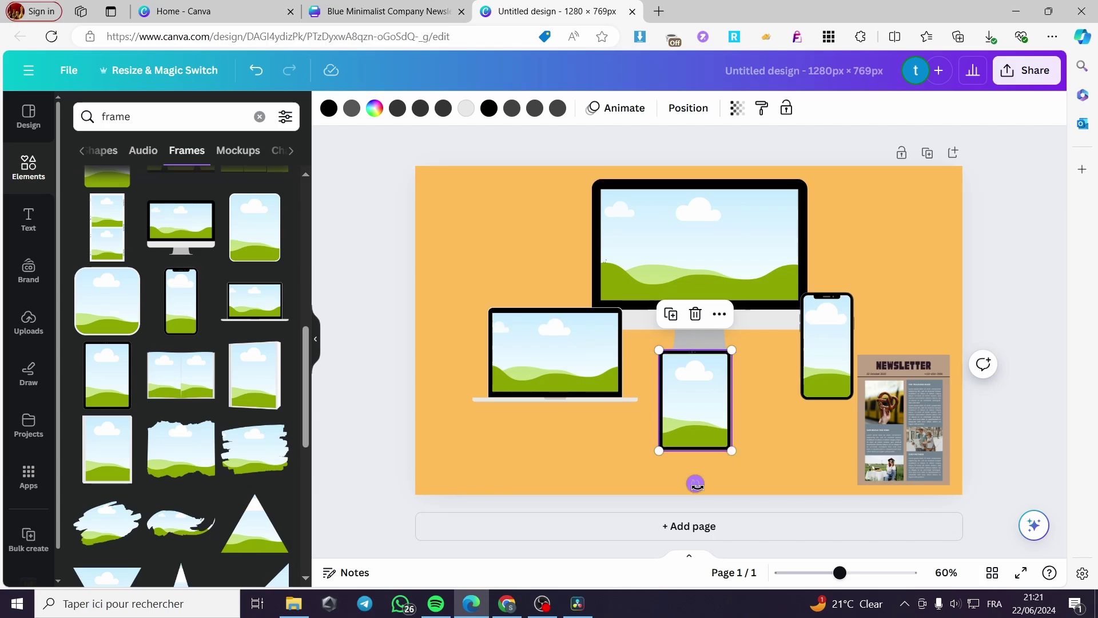
# Step: Try the tablet frame in landscape orientation and rotate it back to portrait
pyautogui.moveTo(695, 483); pyautogui.dragTo(716, 400)
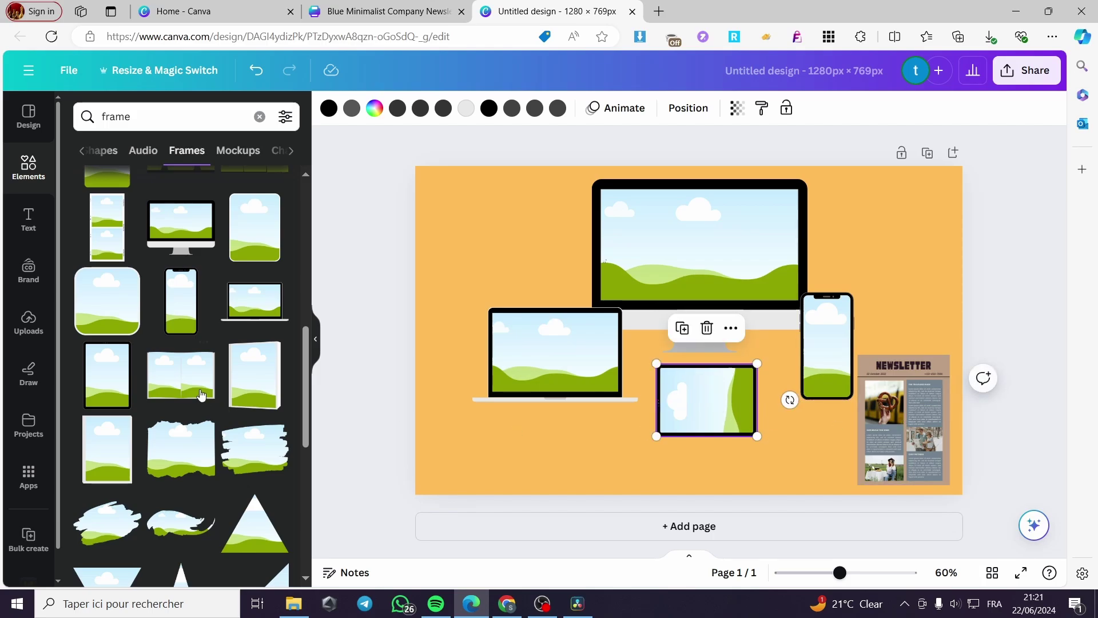
pyautogui.scroll(-4, 205, 366)
pyautogui.scroll(-5, 206, 367)
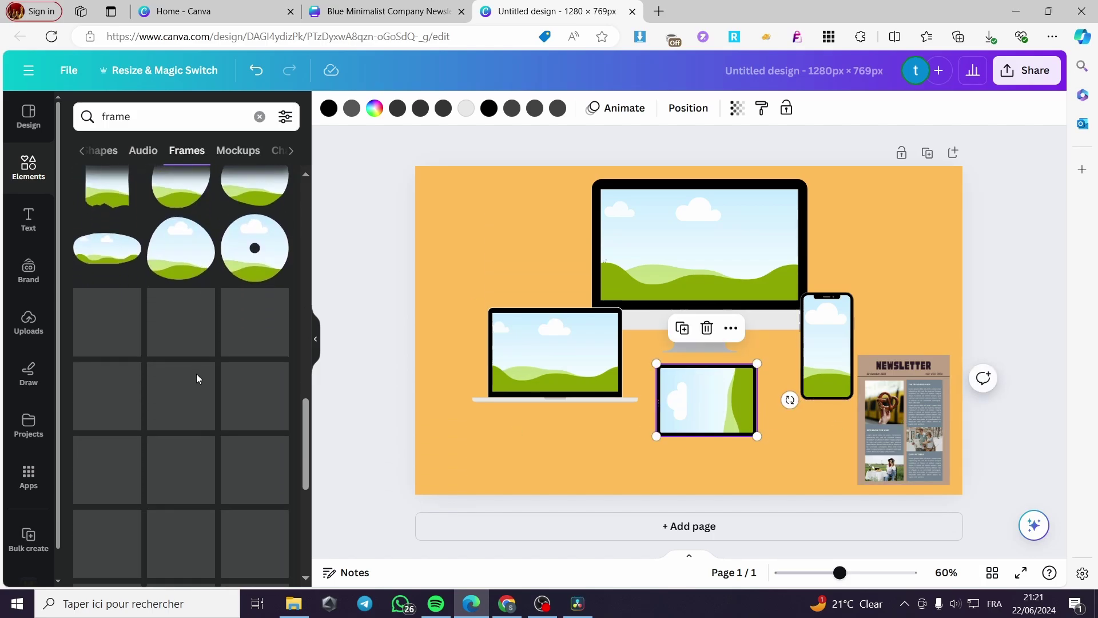
pyautogui.scroll(-3, 252, 481)
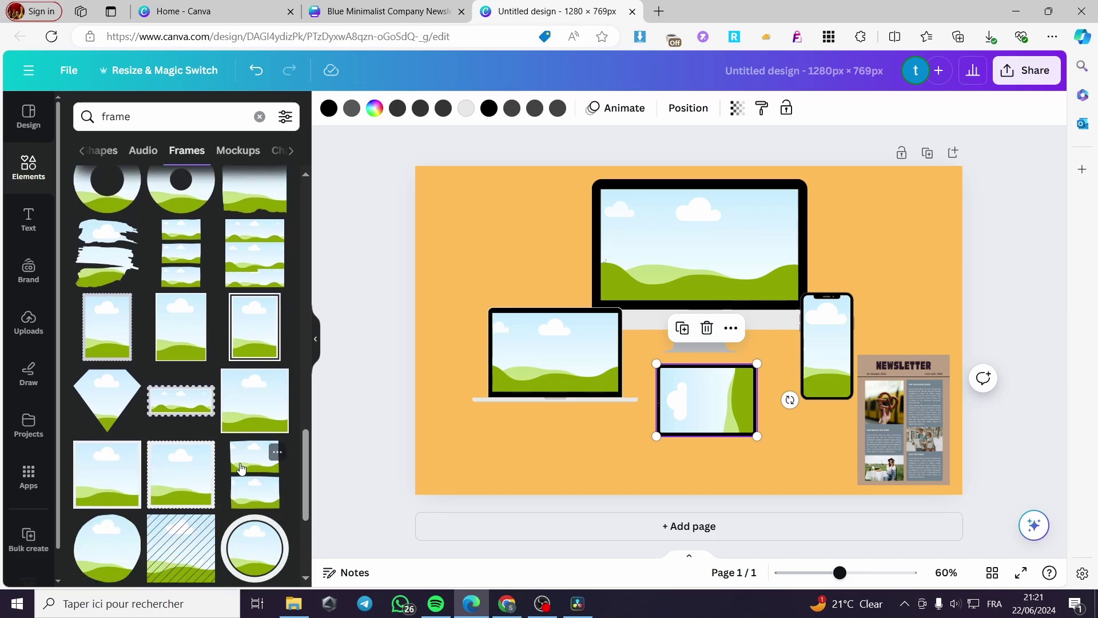
pyautogui.scroll(8, 242, 466)
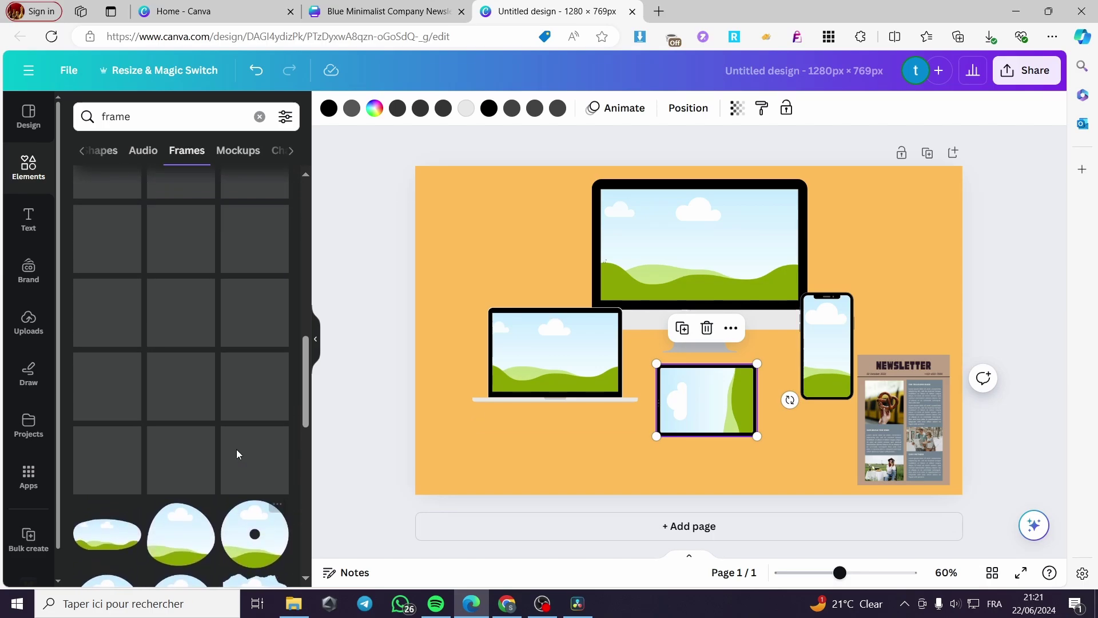
pyautogui.moveTo(790, 400); pyautogui.dragTo(712, 422)
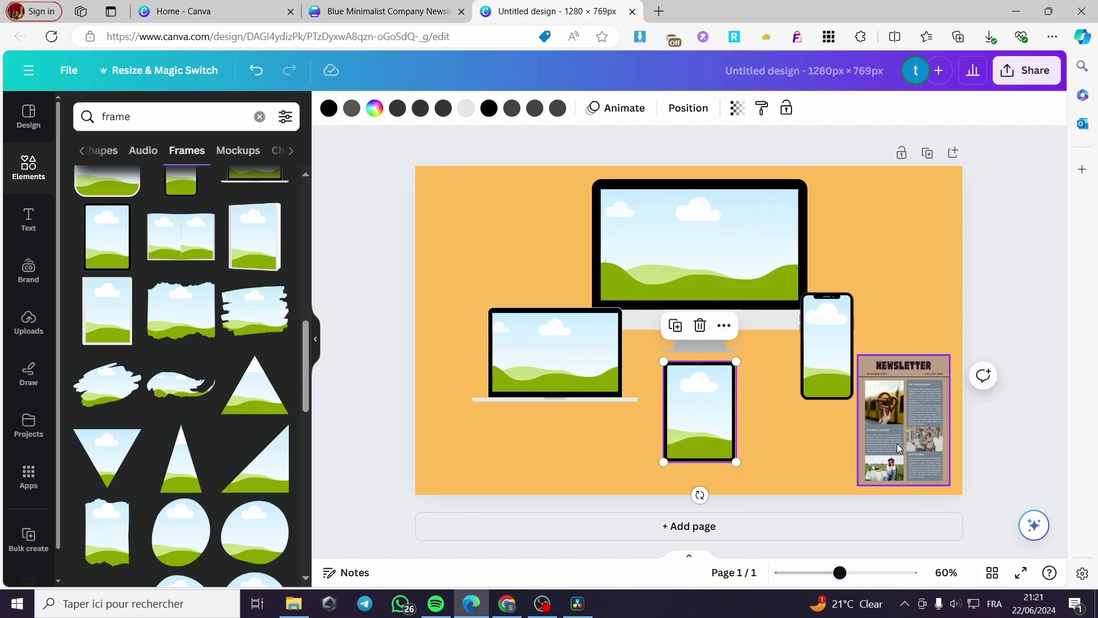
# Step: Fill the tablet frame with the newsletter image on the page and the phone frame with another copy from the uploads
pyautogui.moveTo(897, 447); pyautogui.dragTo(719, 431)
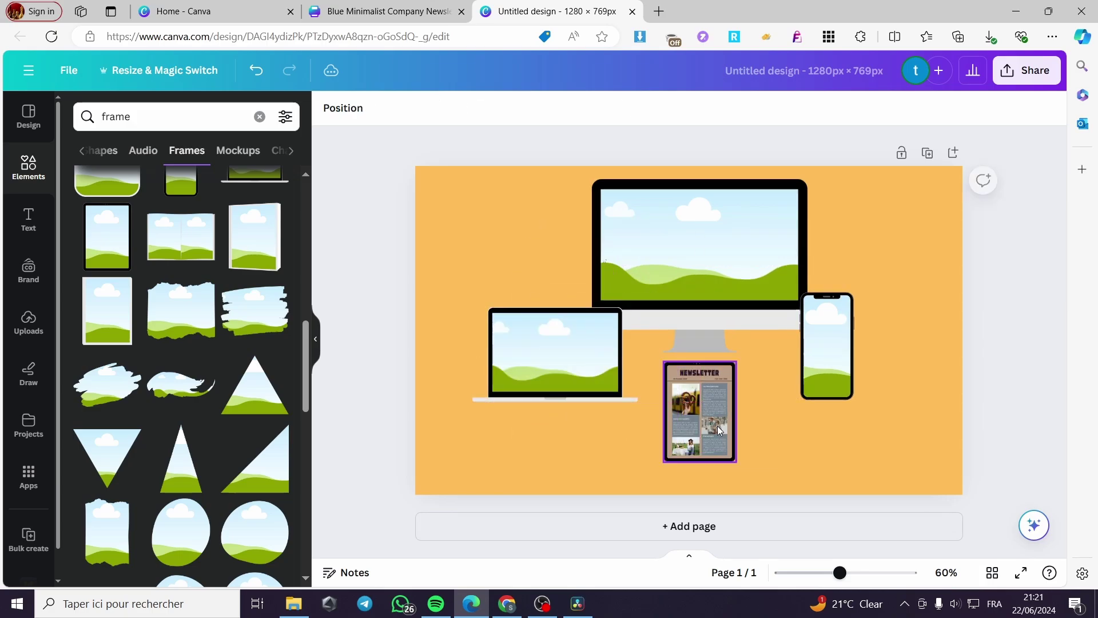
pyautogui.click(9, 323)
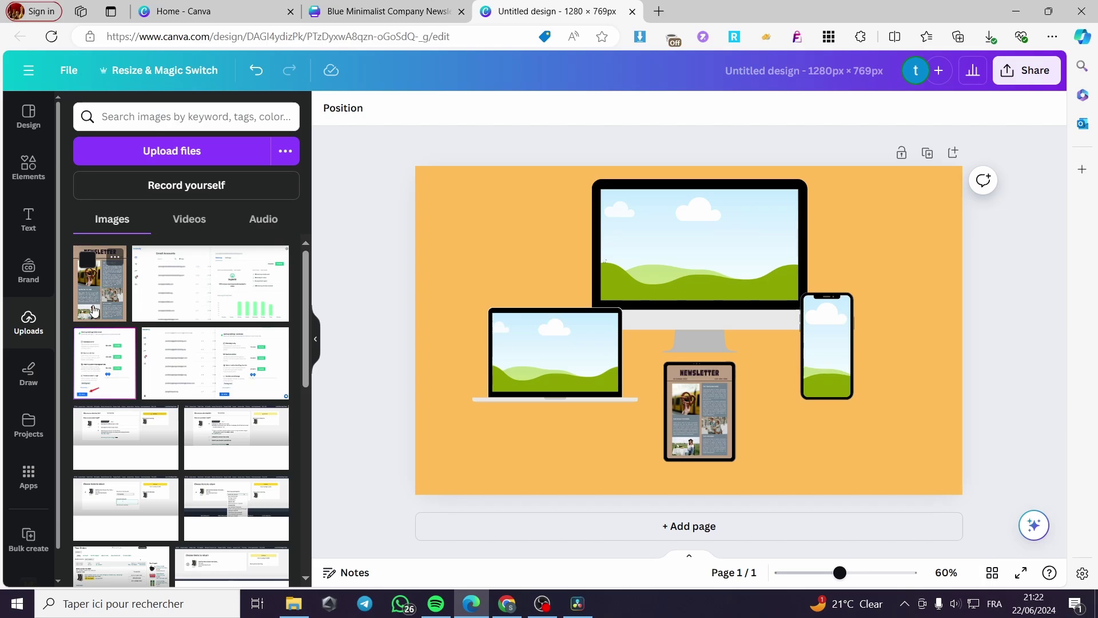
pyautogui.click(94, 310)
pyautogui.moveTo(770, 446); pyautogui.dragTo(706, 359)
pyautogui.moveTo(675, 286); pyautogui.dragTo(843, 377)
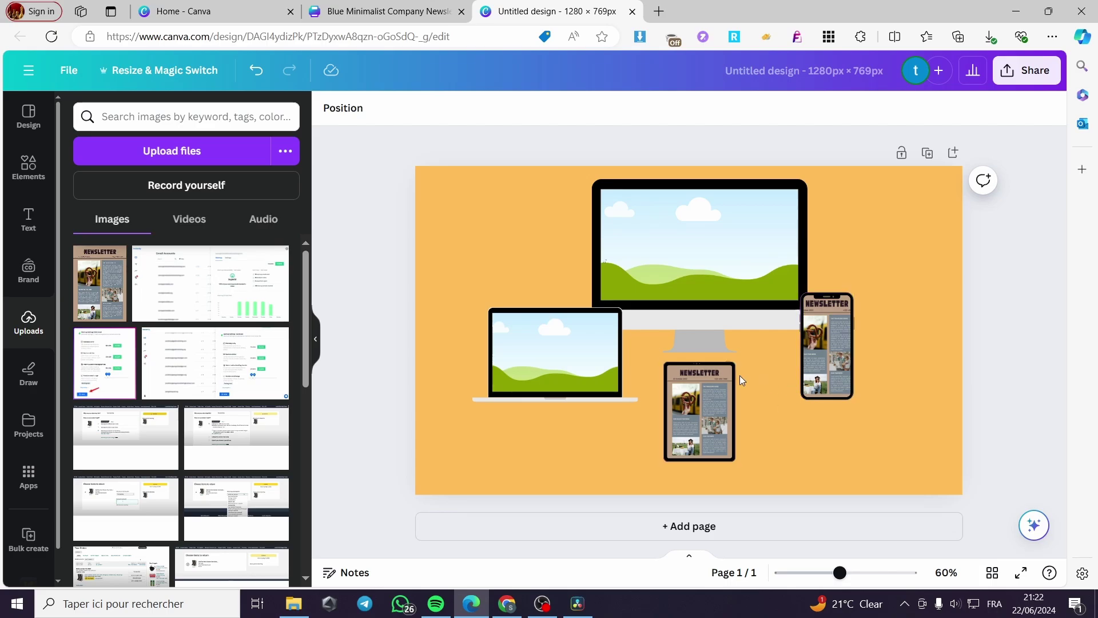
# Step: Fill the monitor frame with the uploaded newsletter image and reposition its crop to show the newsletter's header
pyautogui.click(100, 283)
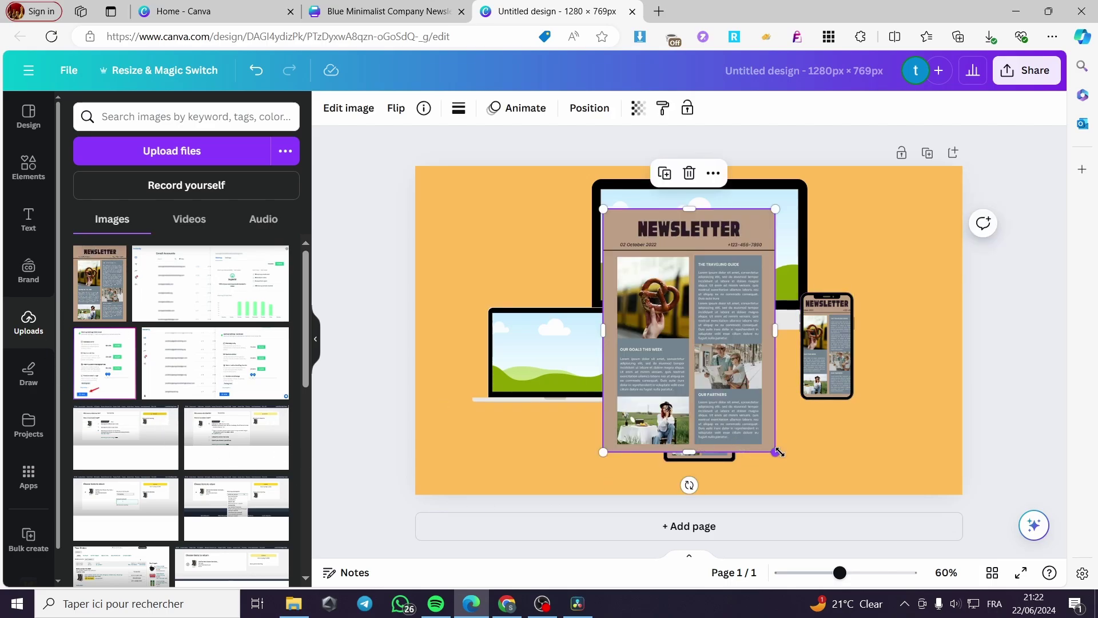
pyautogui.moveTo(778, 451); pyautogui.dragTo(755, 432)
pyautogui.moveTo(678, 320); pyautogui.dragTo(723, 353)
pyautogui.doubleClick(702, 234)
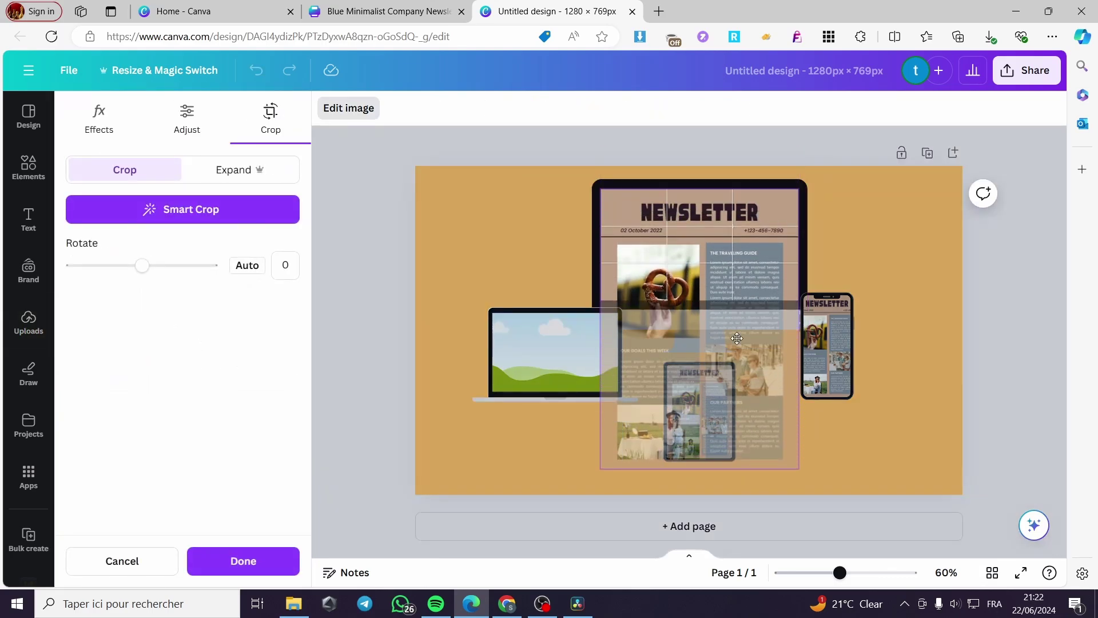
pyautogui.click(921, 272)
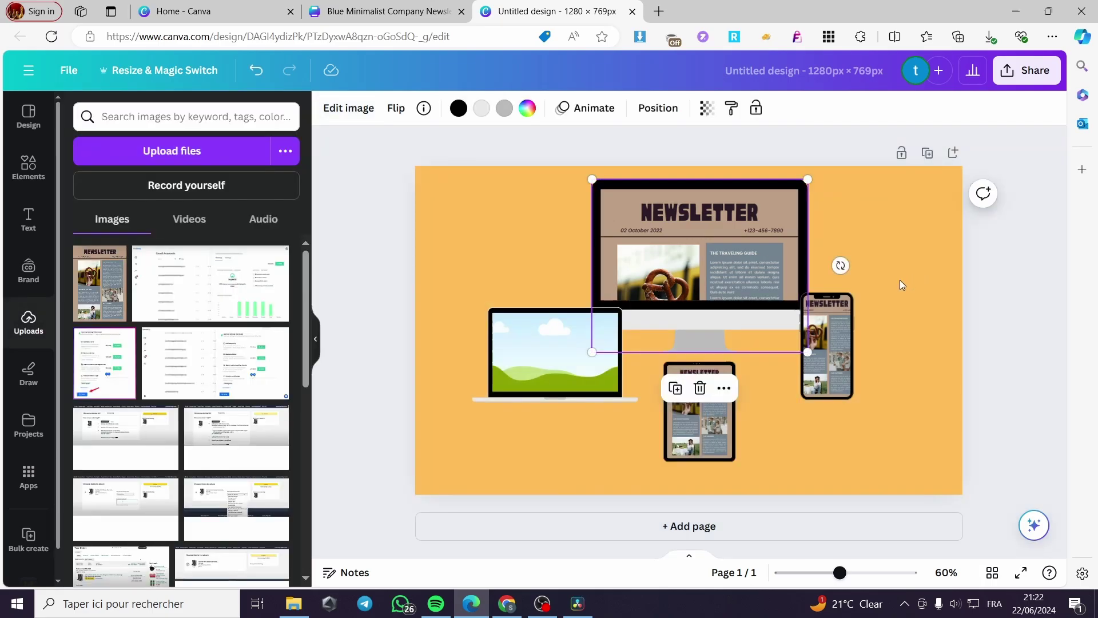
# Step: Fill the laptop frame with the uploaded newsletter image and adjust its crop to show the top of the newsletter
pyautogui.click(100, 283)
pyautogui.moveTo(658, 401); pyautogui.dragTo(569, 430)
pyautogui.doubleClick(540, 355)
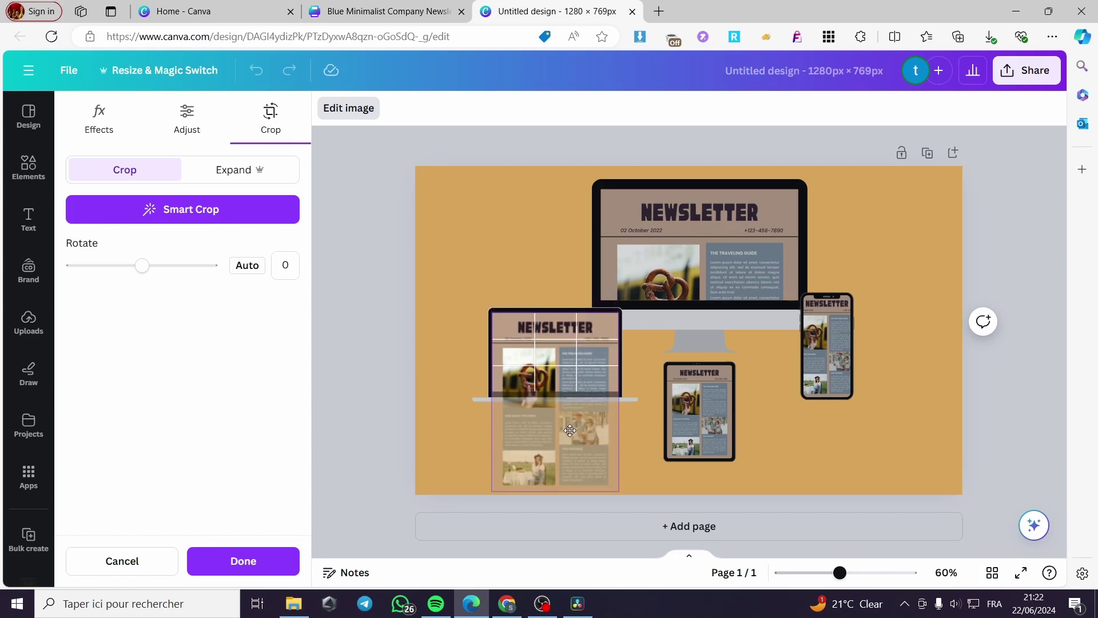
pyautogui.click(450, 335)
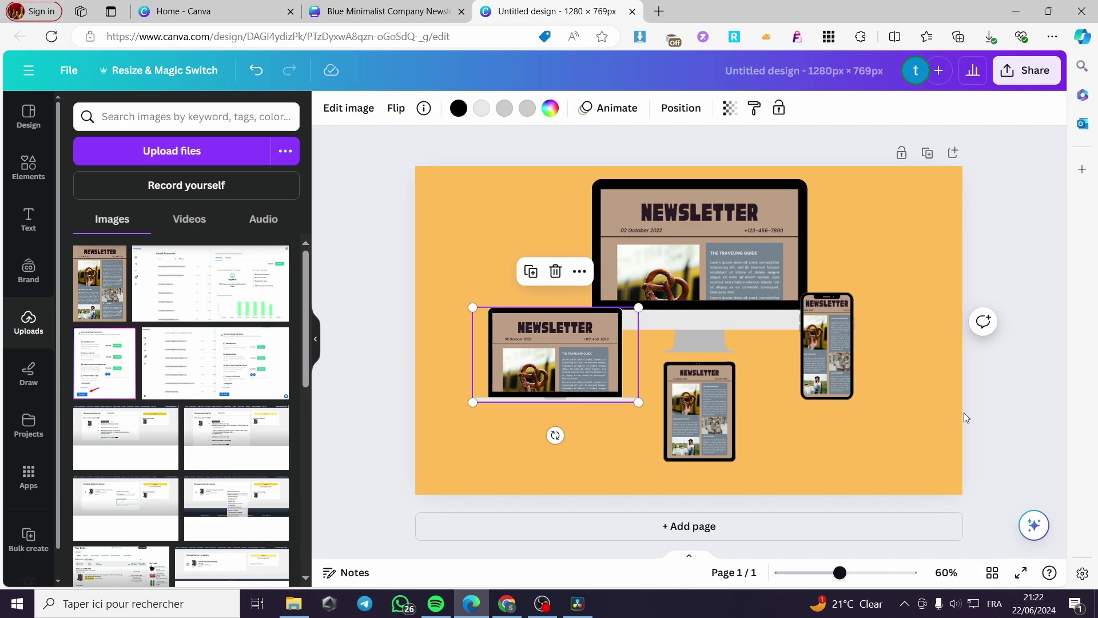
pyautogui.click(988, 411)
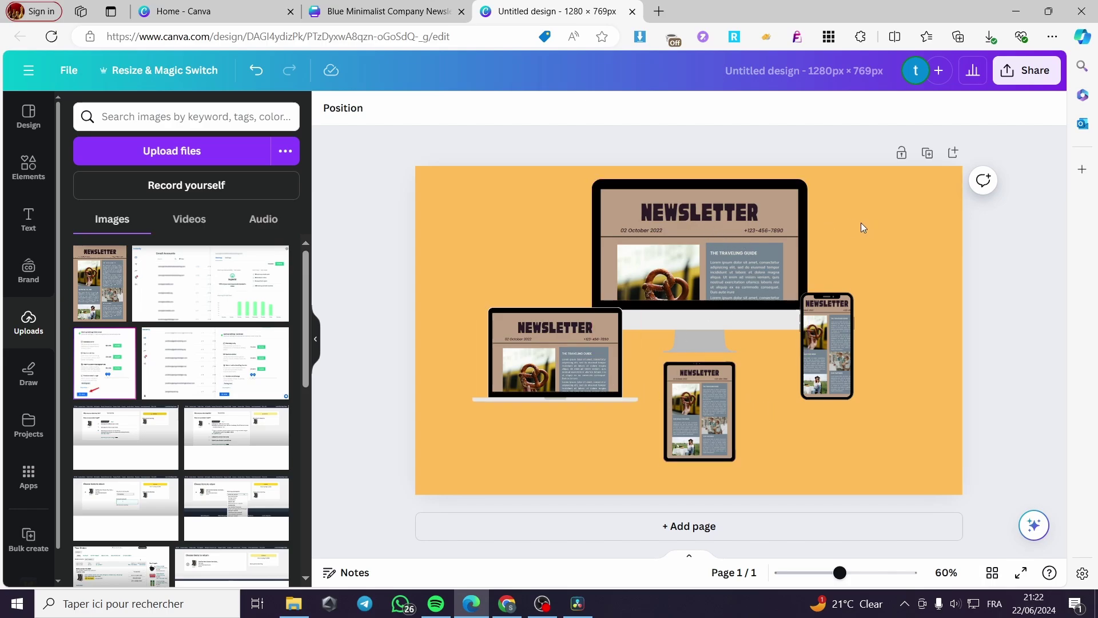
# Step: Open wix.com in a new browser tab and start editing the store's site in the Wix Website Editor
pyautogui.click(660, 12)
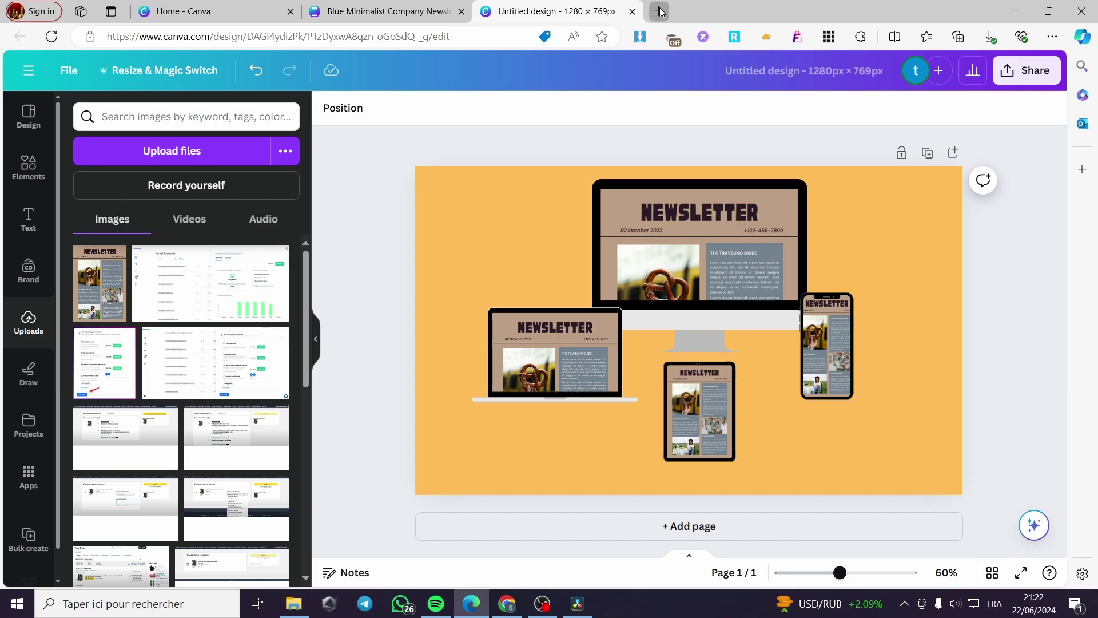
pyautogui.write('wix')
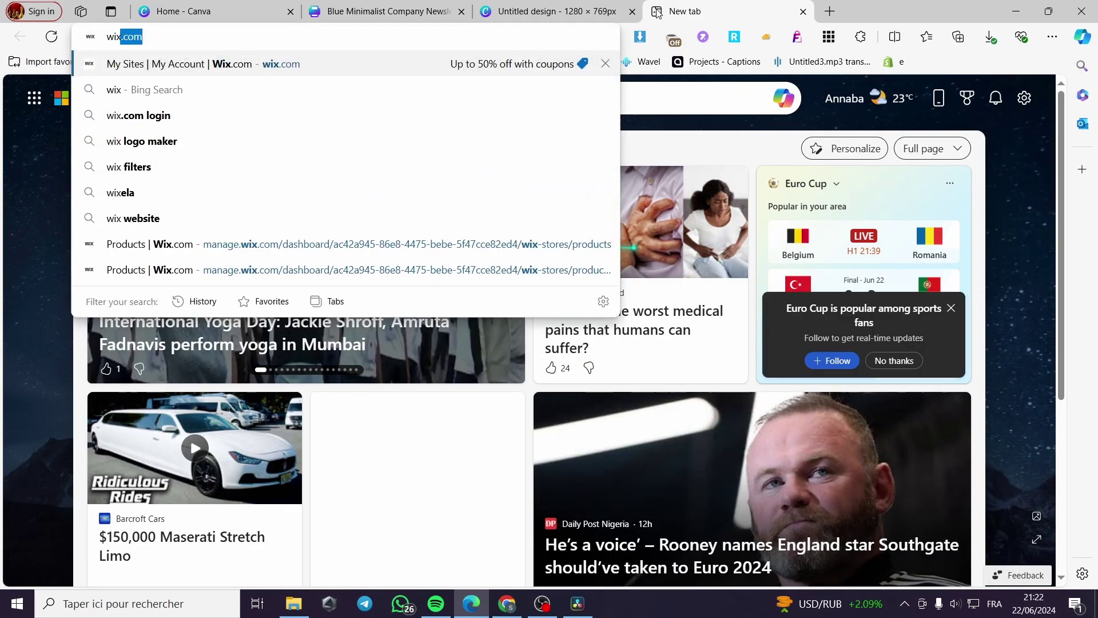
pyautogui.press('Return')
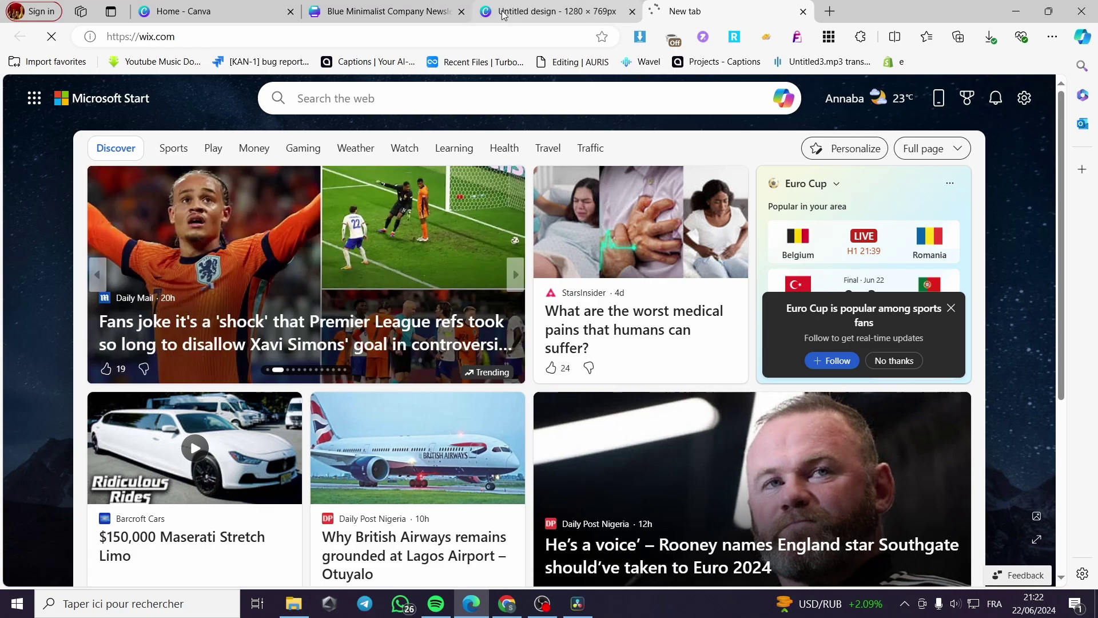
pyautogui.click(506, 12)
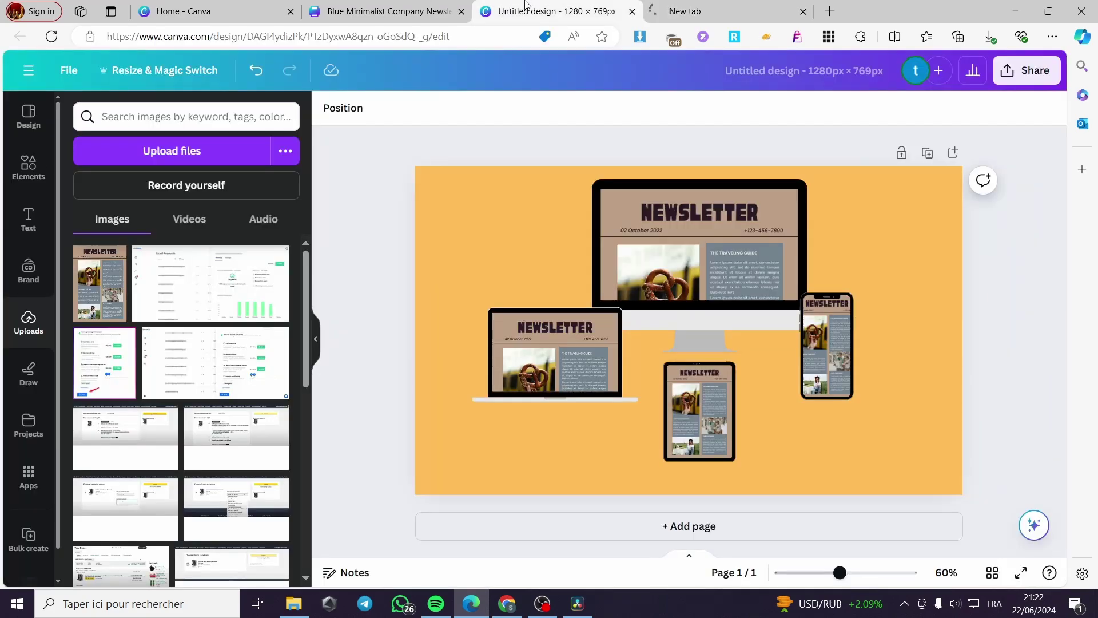
pyautogui.click(709, 13)
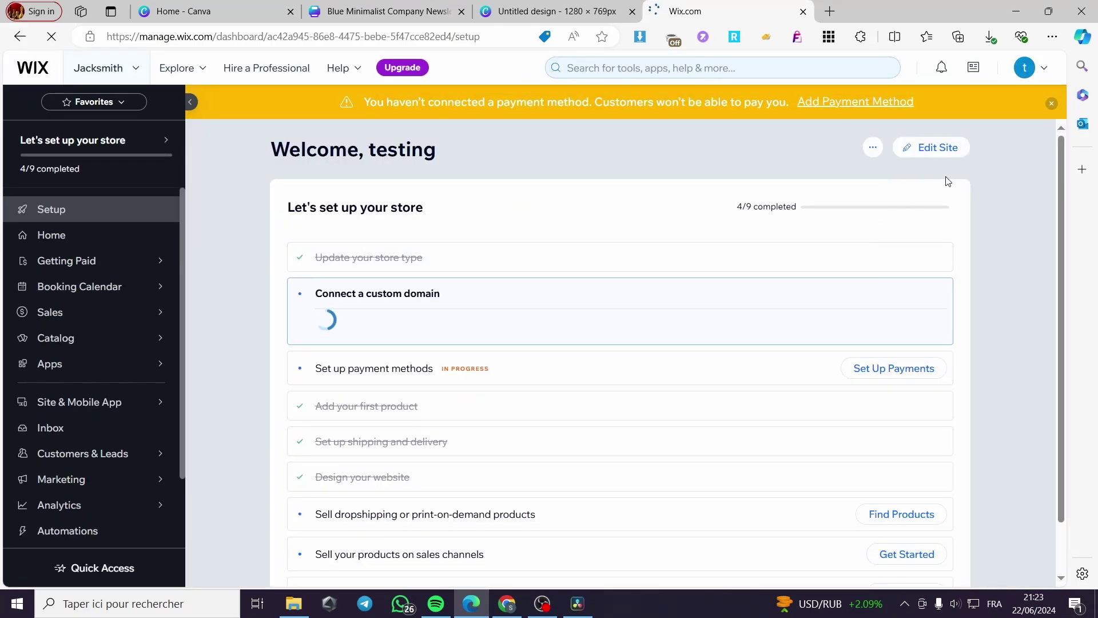
pyautogui.click(956, 148)
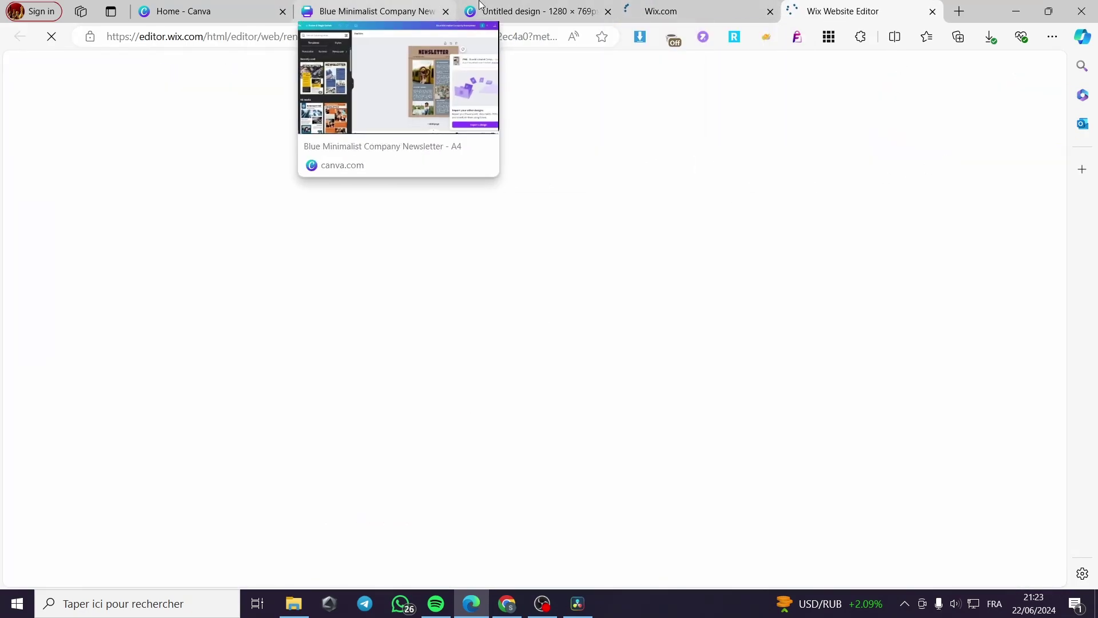
# Step: Switch back to the Canva mockup design and download it as a 1,280 × 769 px PNG
pyautogui.click(532, 11)
pyautogui.click(700, 255)
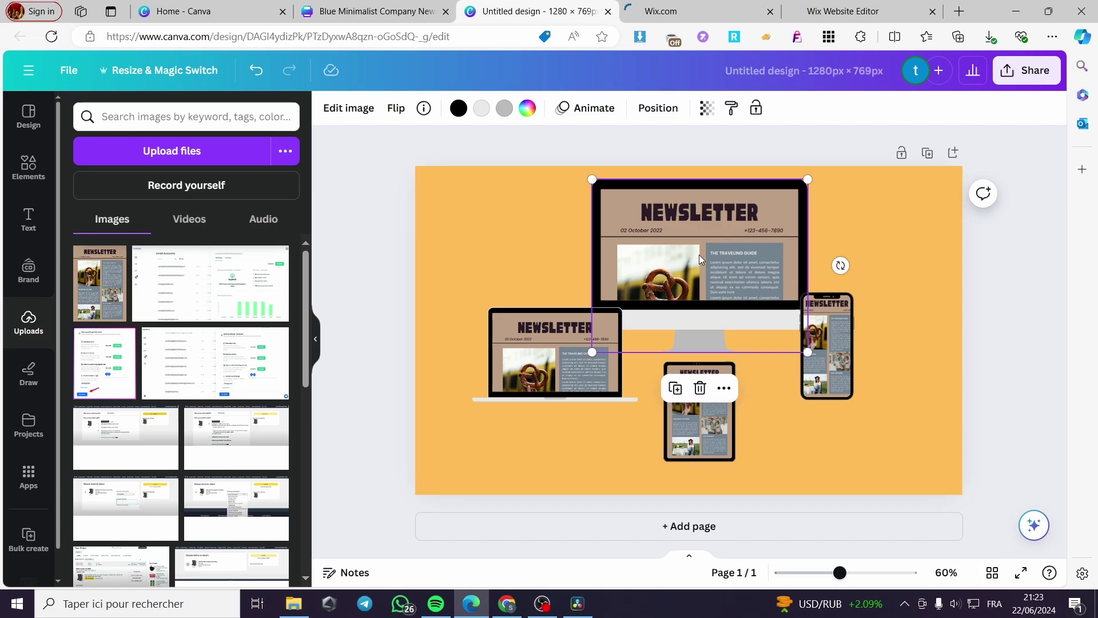
pyautogui.click(993, 309)
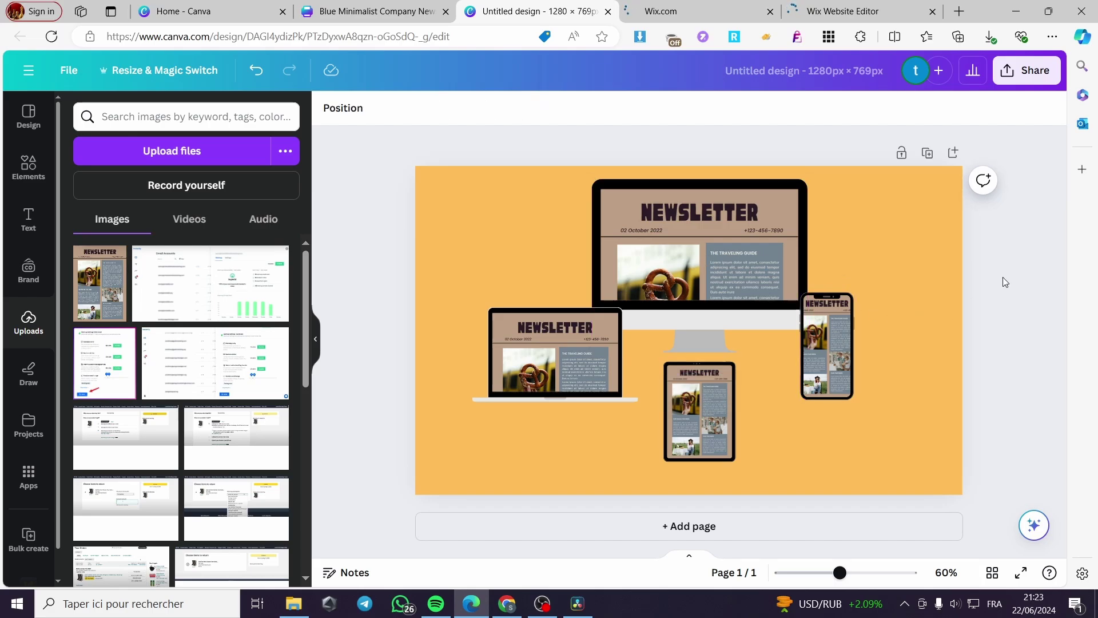
pyautogui.click(1026, 70)
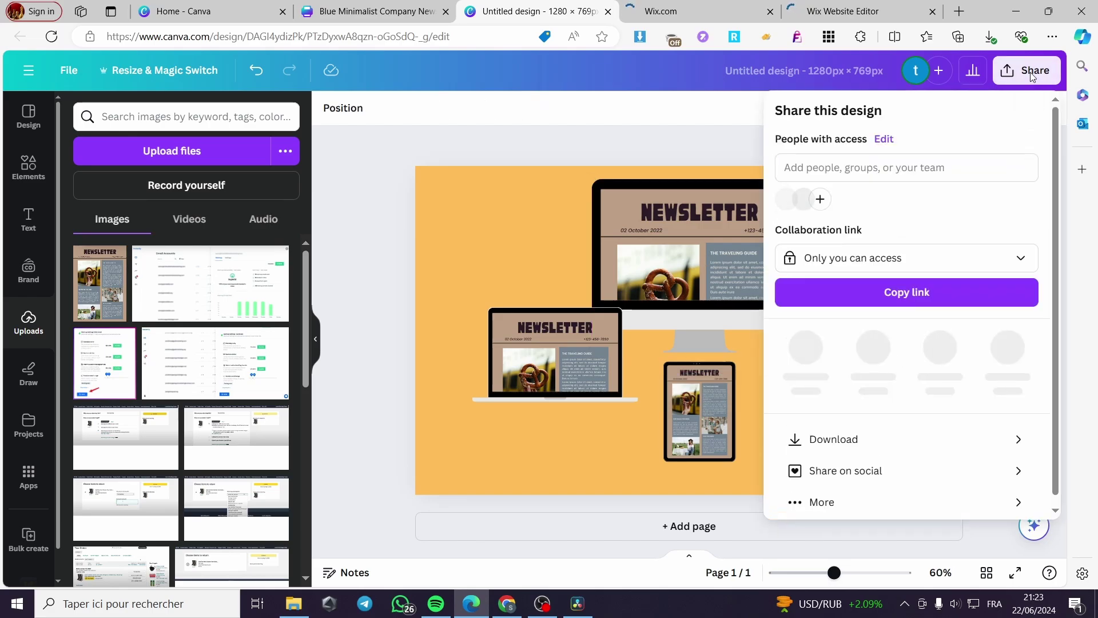
pyautogui.click(844, 432)
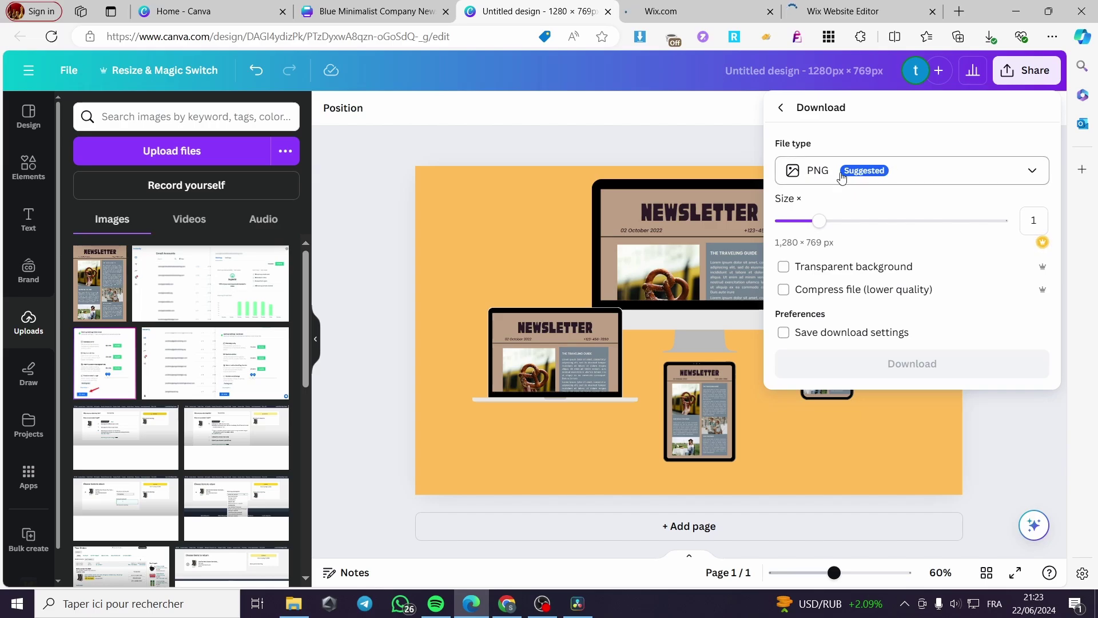
pyautogui.click(912, 363)
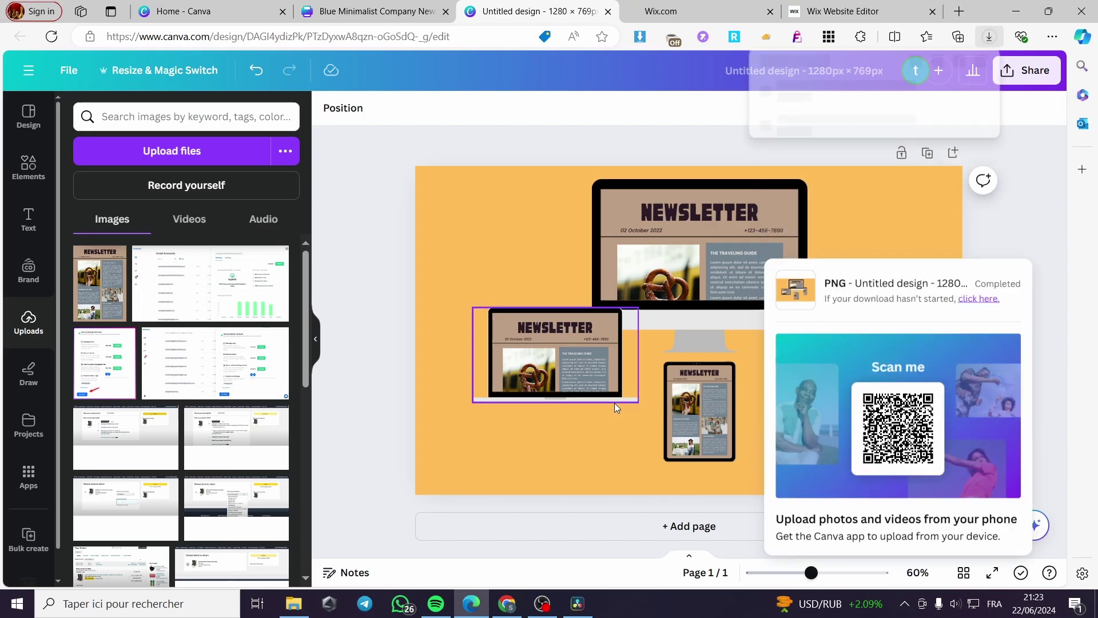
pyautogui.click(843, 11)
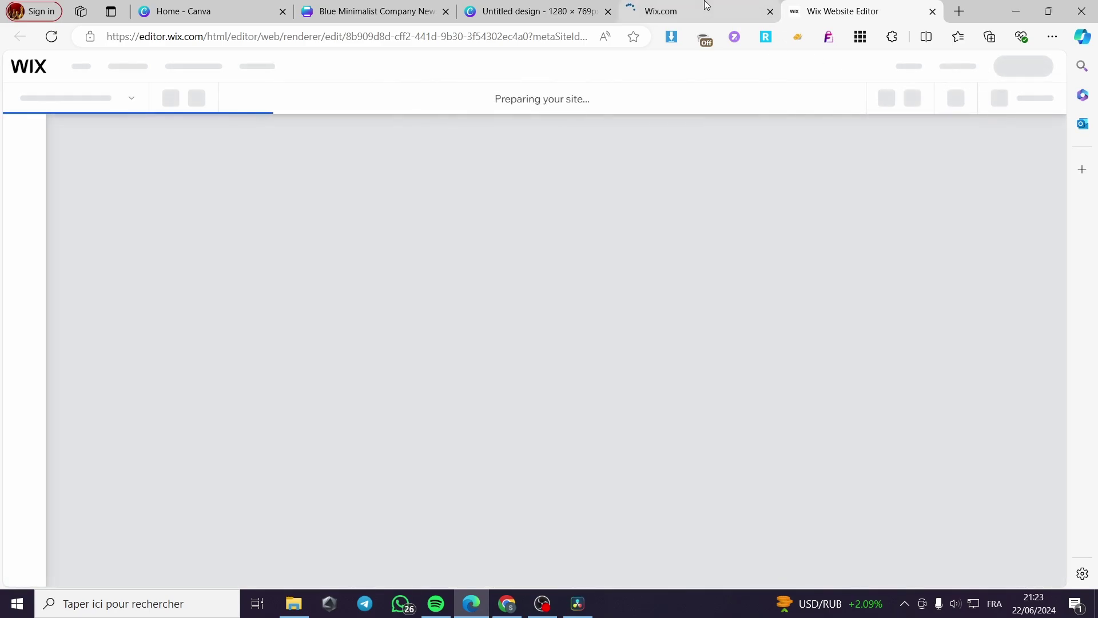
pyautogui.moveTo(698, 3)
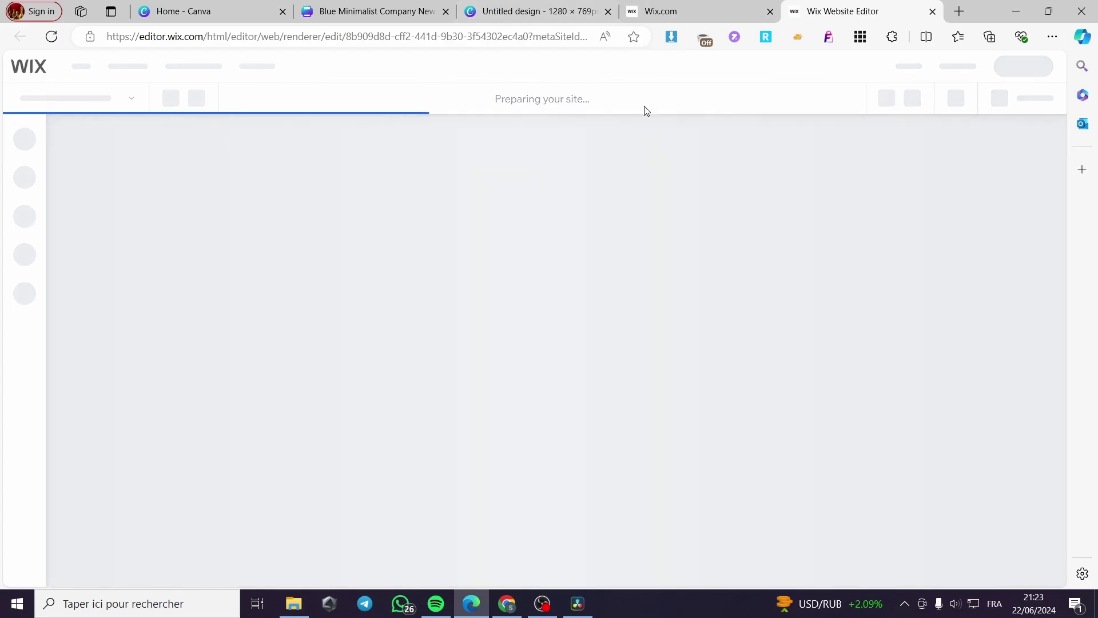
pyautogui.hotkey('ctrl', 'shift', 'Tab')
pyautogui.hotkey('ctrl', 'shift', 'Tab')
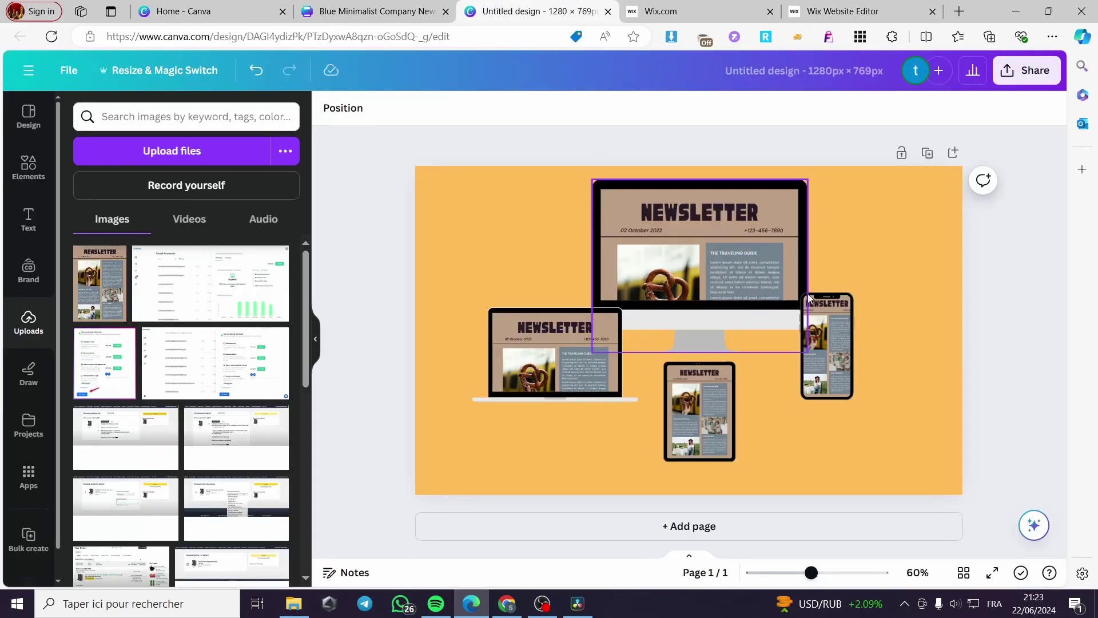
# Step: Delete the newsletter images from the monitor, laptop, phone and tablet frames, leaving the frames empty
pyautogui.click(729, 241)
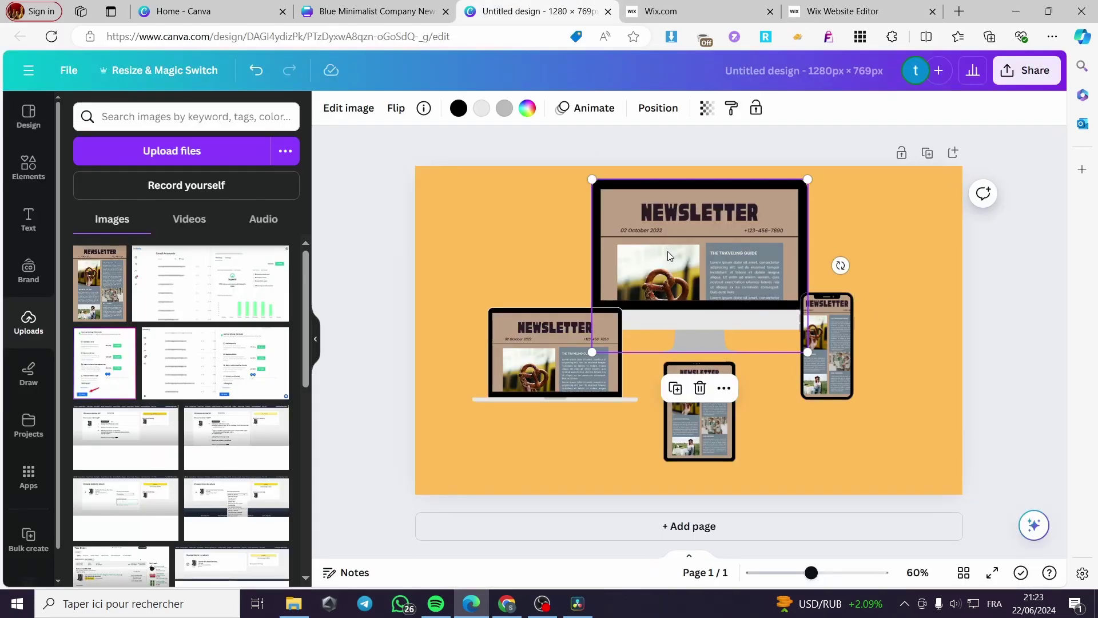
pyautogui.press('Delete')
pyautogui.click(575, 358)
pyautogui.press('Delete')
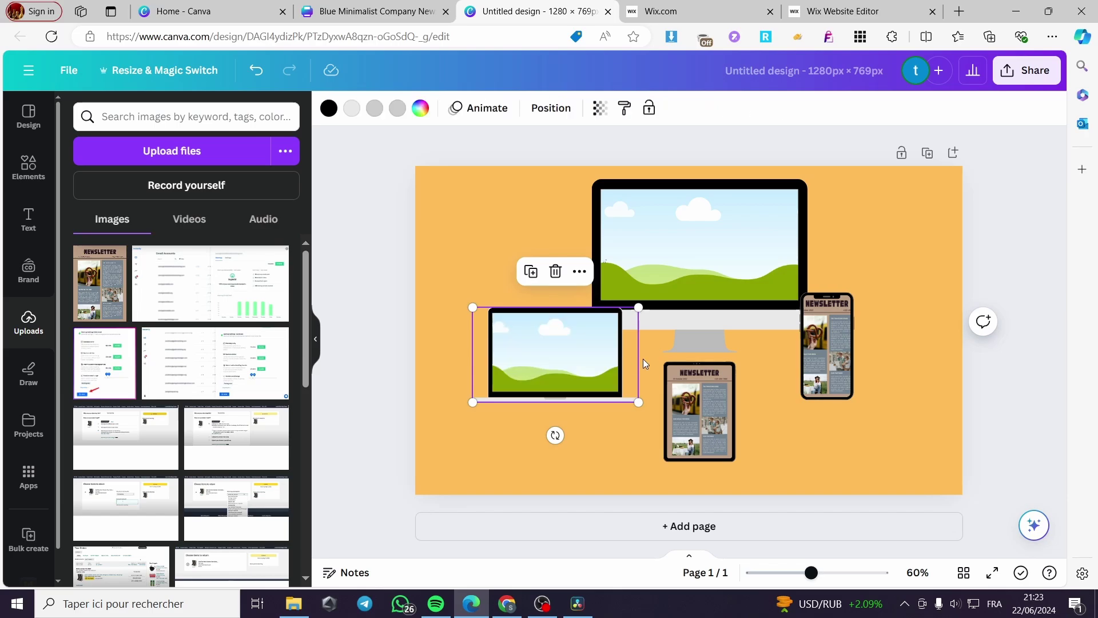
pyautogui.click(826, 355)
pyautogui.press('Delete')
pyautogui.click(686, 416)
pyautogui.press('Delete')
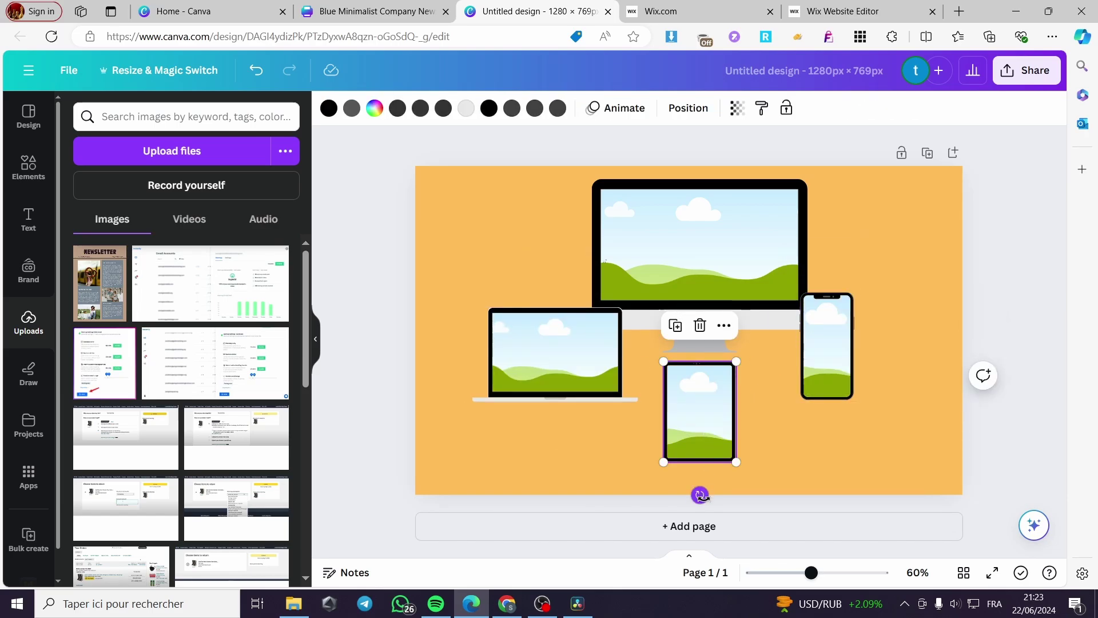
# Step: Rearrange the tablet, phone and laptop frames so they sit closer together below the monitor's screen
pyautogui.moveTo(700, 495); pyautogui.dragTo(705, 457)
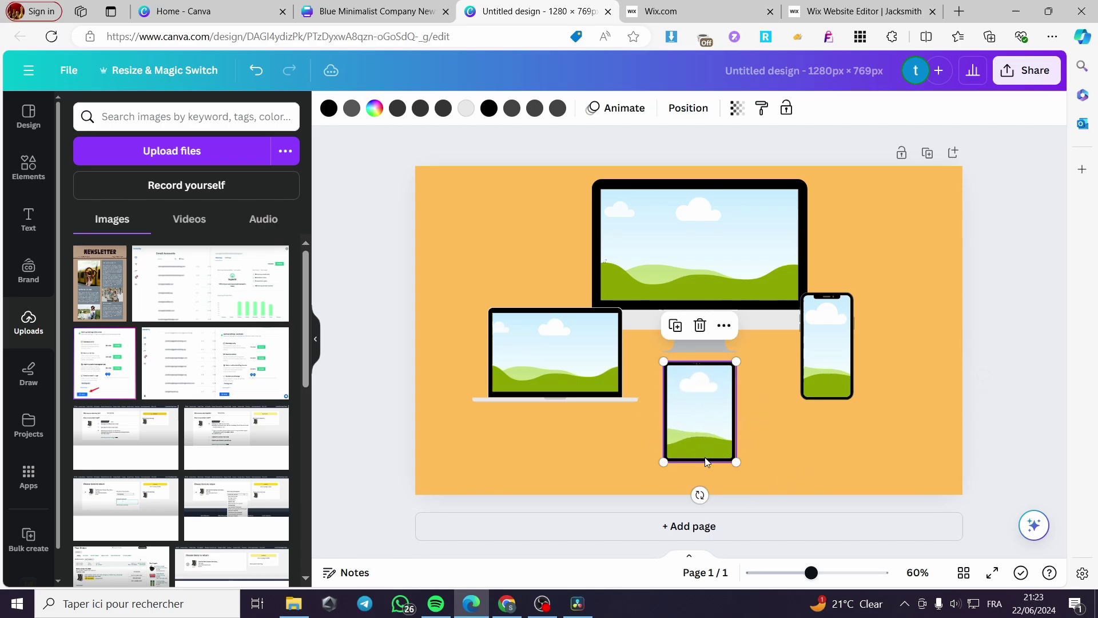
pyautogui.click(707, 109)
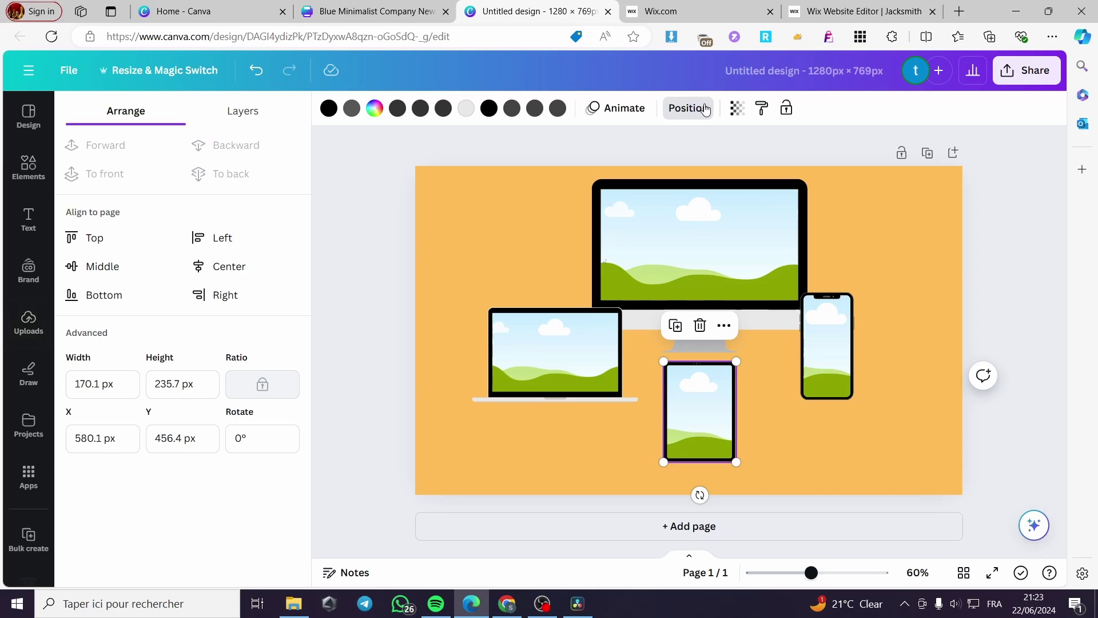
pyautogui.moveTo(711, 413); pyautogui.dragTo(717, 391)
pyautogui.moveTo(834, 360); pyautogui.dragTo(814, 375)
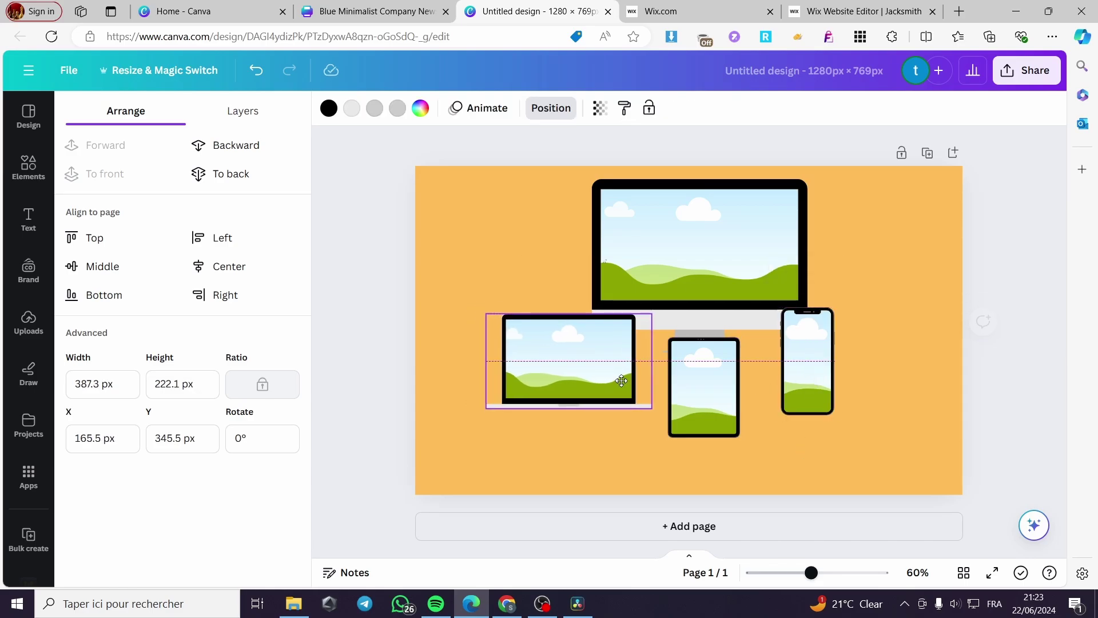
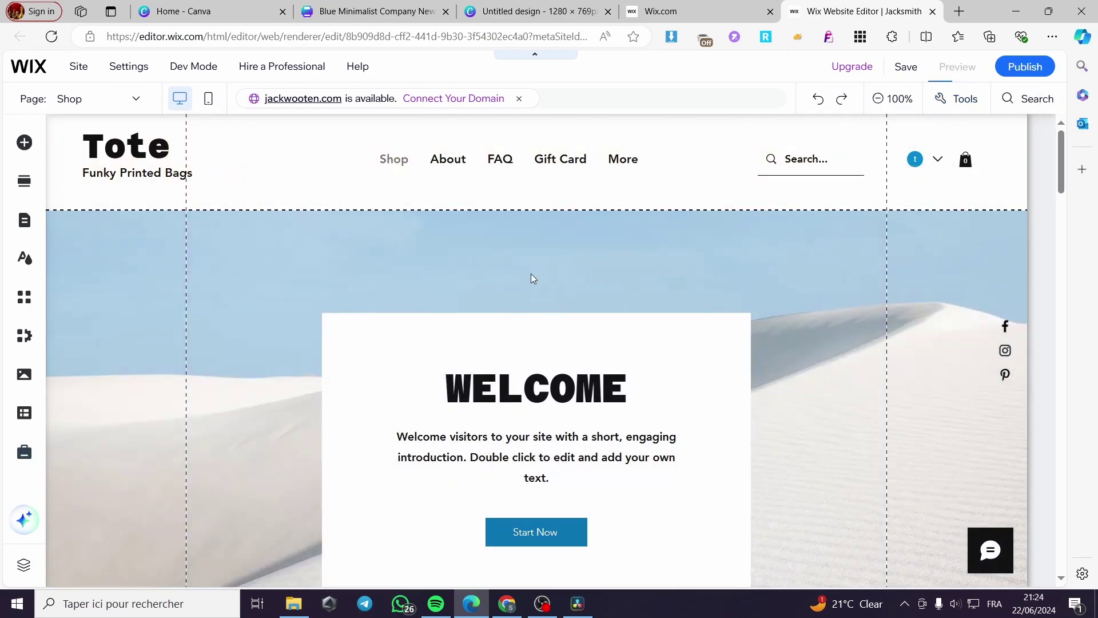
# Step: Switch to the Wix editor, preview the store site and frame the Welcome banner for a full-screen screenshot
pyautogui.scroll(-2, 306, 387)
pyautogui.scroll(2, 407, 347)
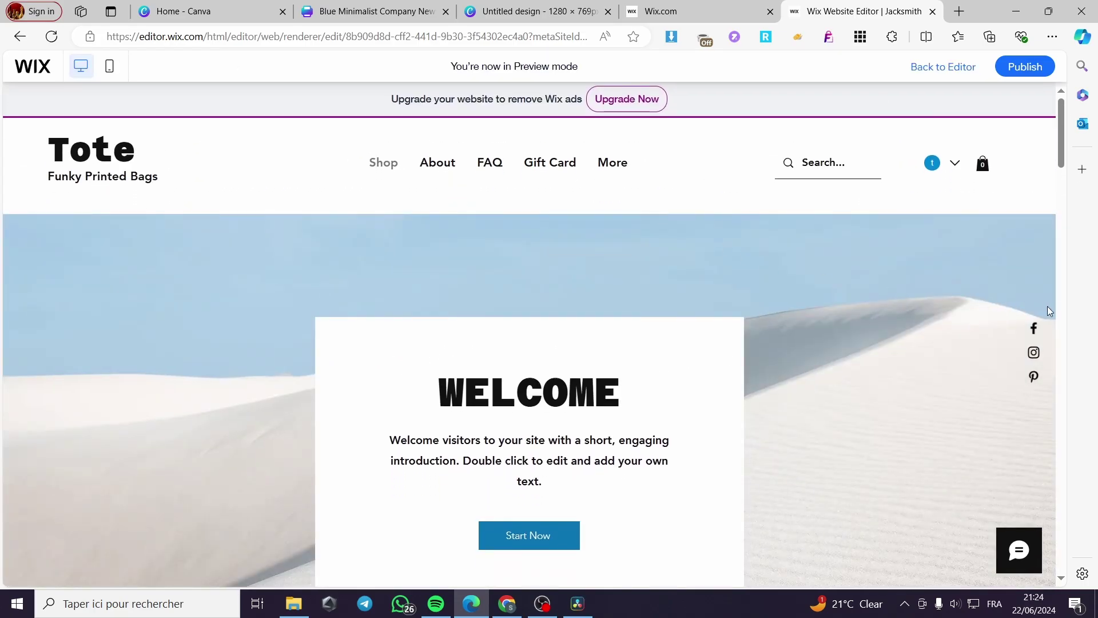
pyautogui.scroll(-2, 943, 331)
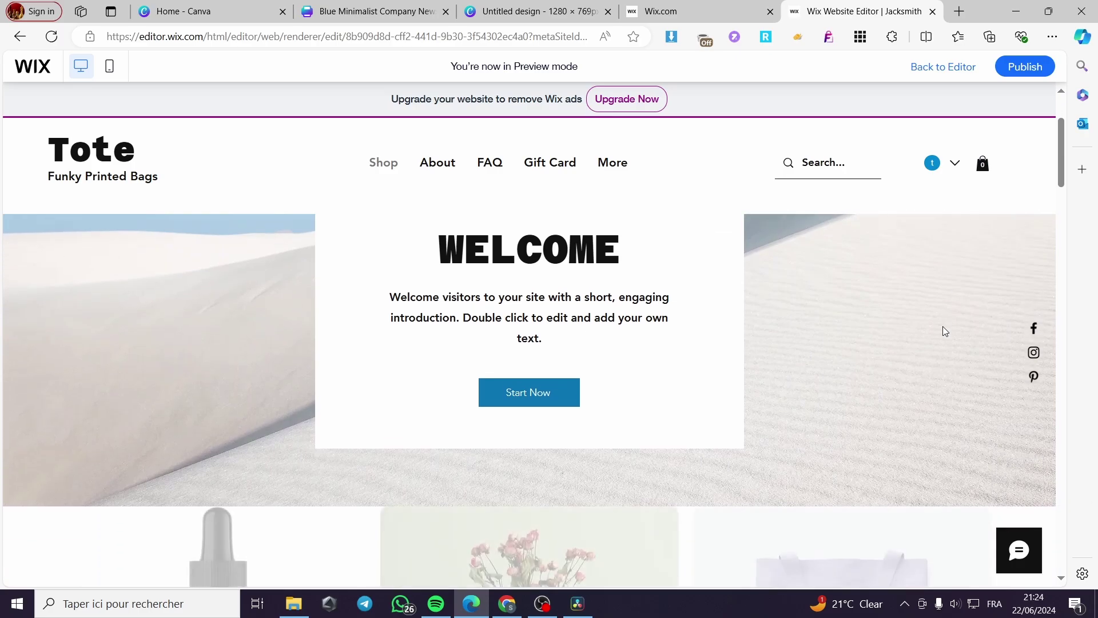
pyautogui.scroll(1, 943, 330)
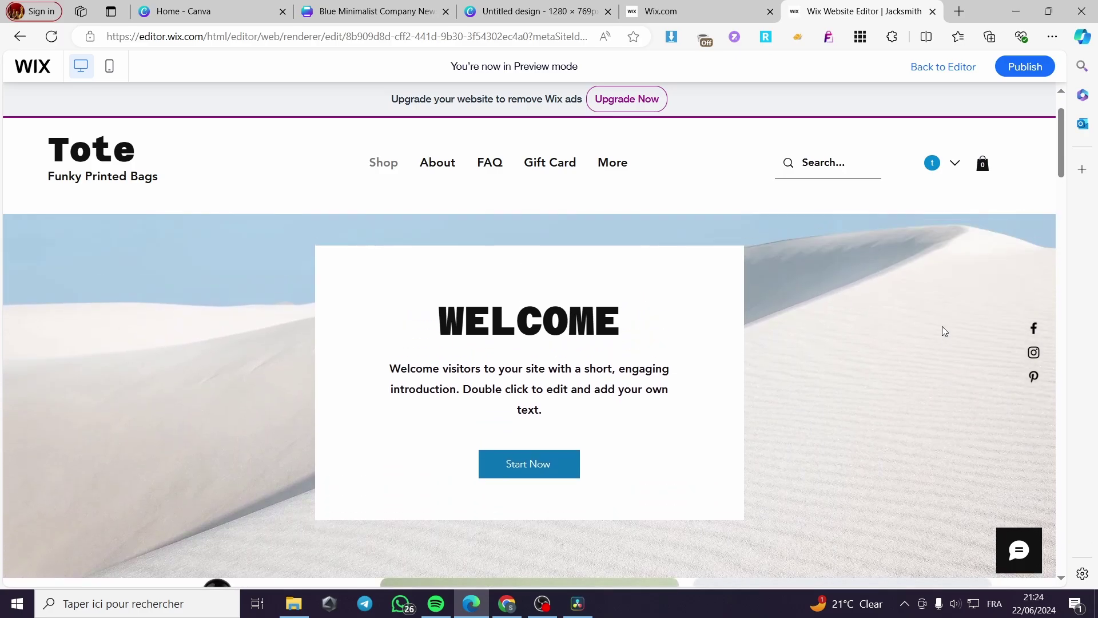
# Step: Open Paint and paste in the screenshot of the site's Welcome banner
pyautogui.click(151, 602)
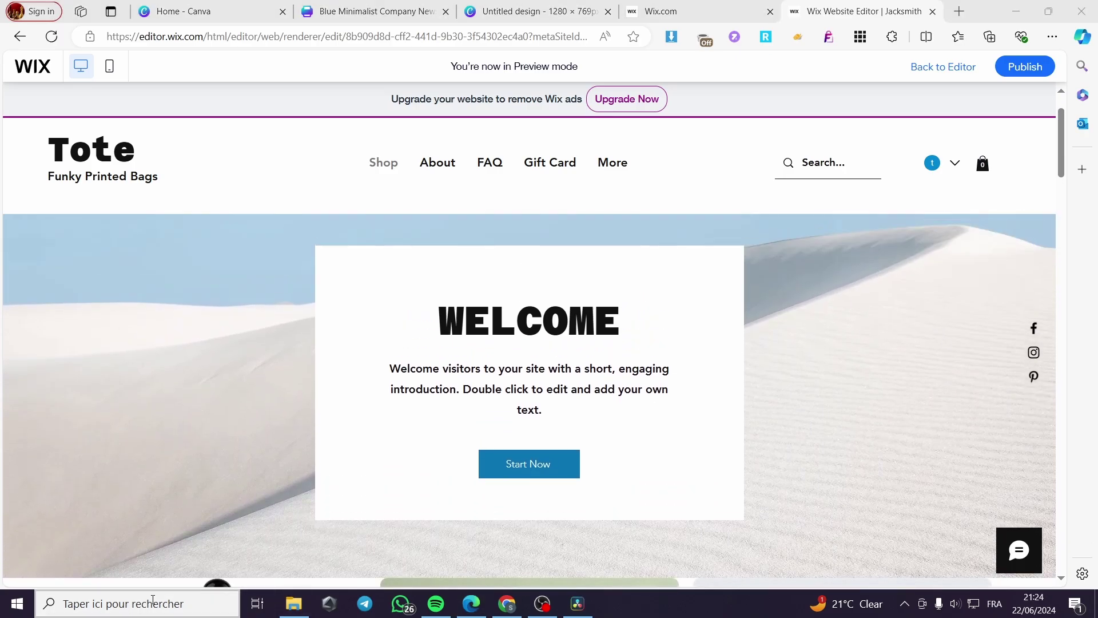
pyautogui.write('pain')
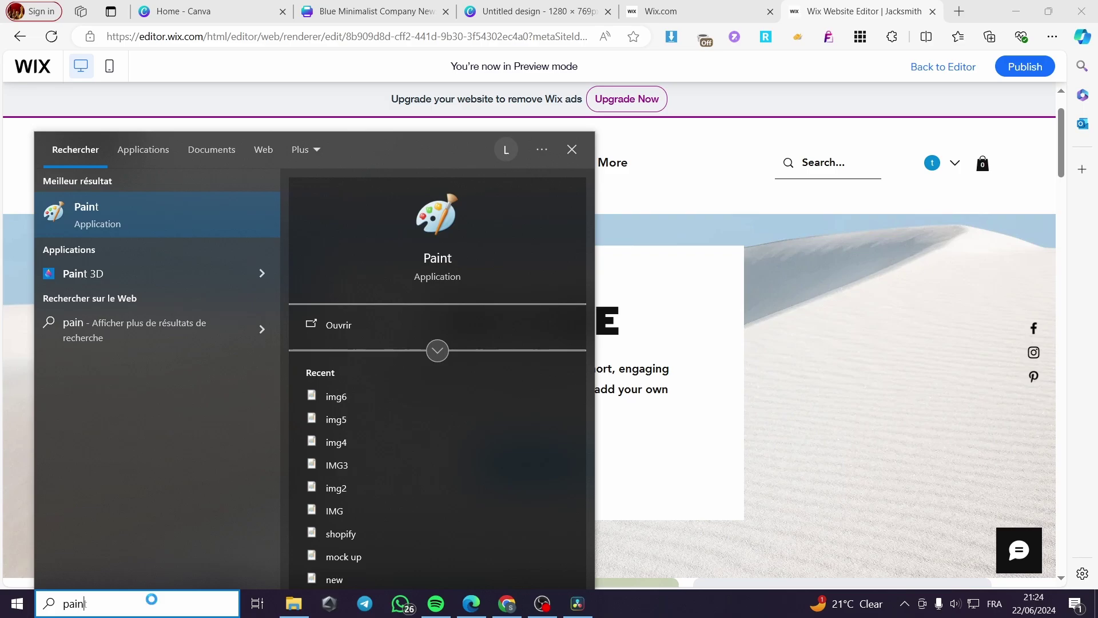
pyautogui.write('t')
pyautogui.click(191, 228)
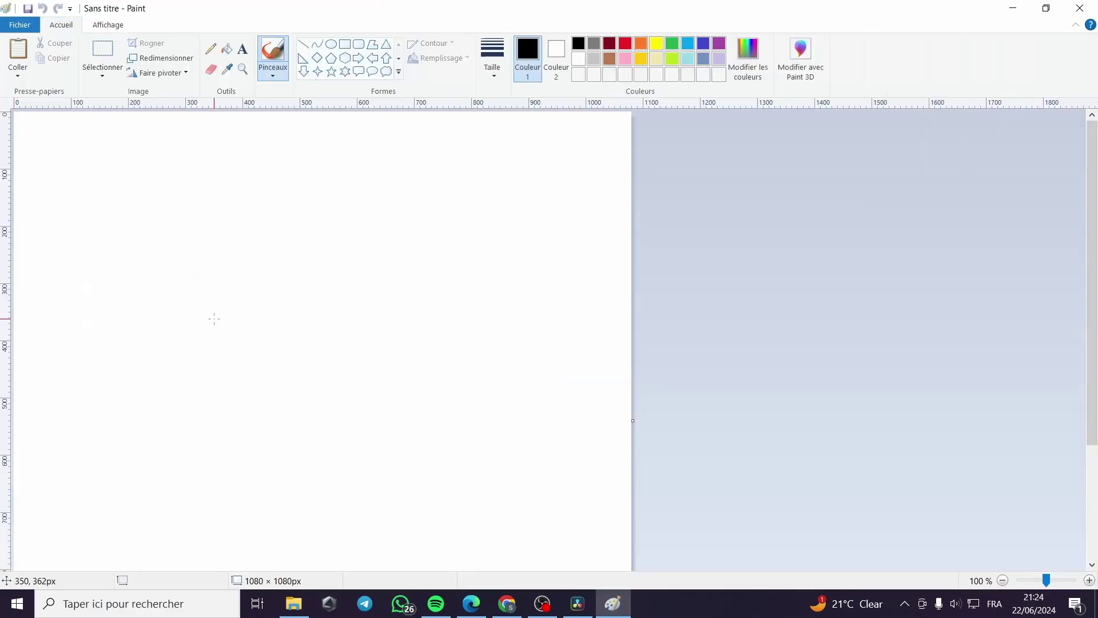
pyautogui.hotkey('ctrl', 'v')
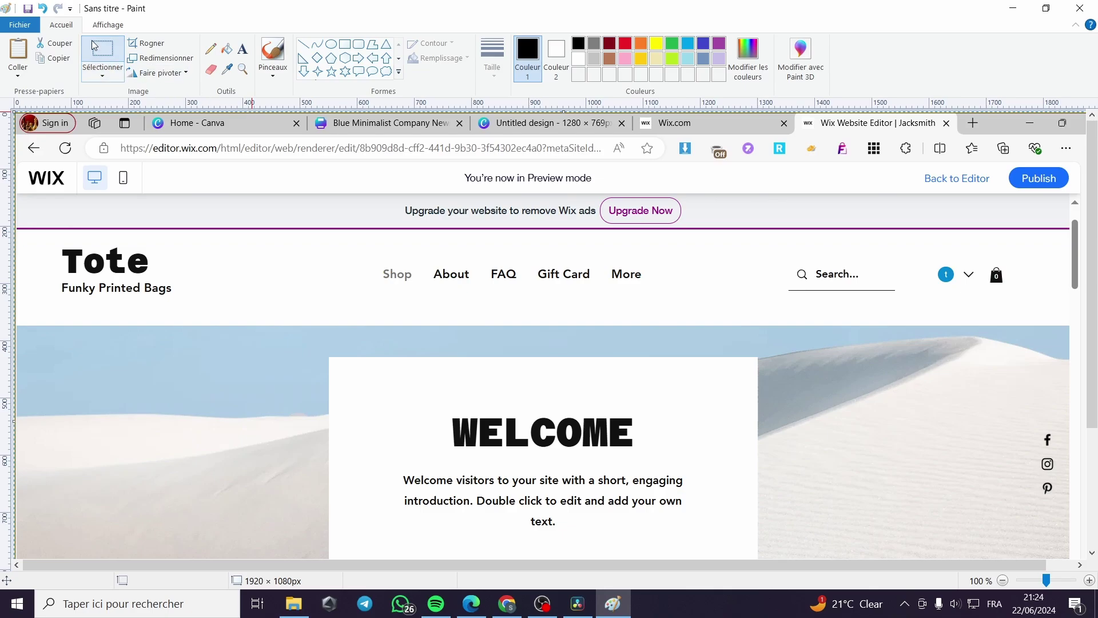
# Step: Save the pasted banner screenshot as a PNG named 145 in the Téléchargements folder
pyautogui.click(26, 9)
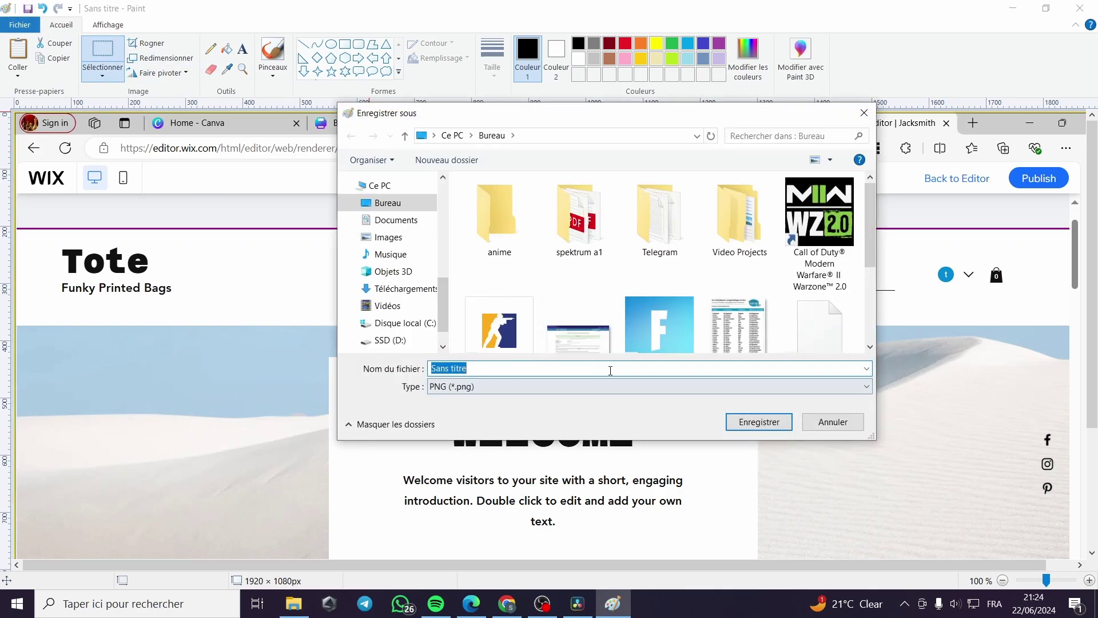
pyautogui.click(404, 288)
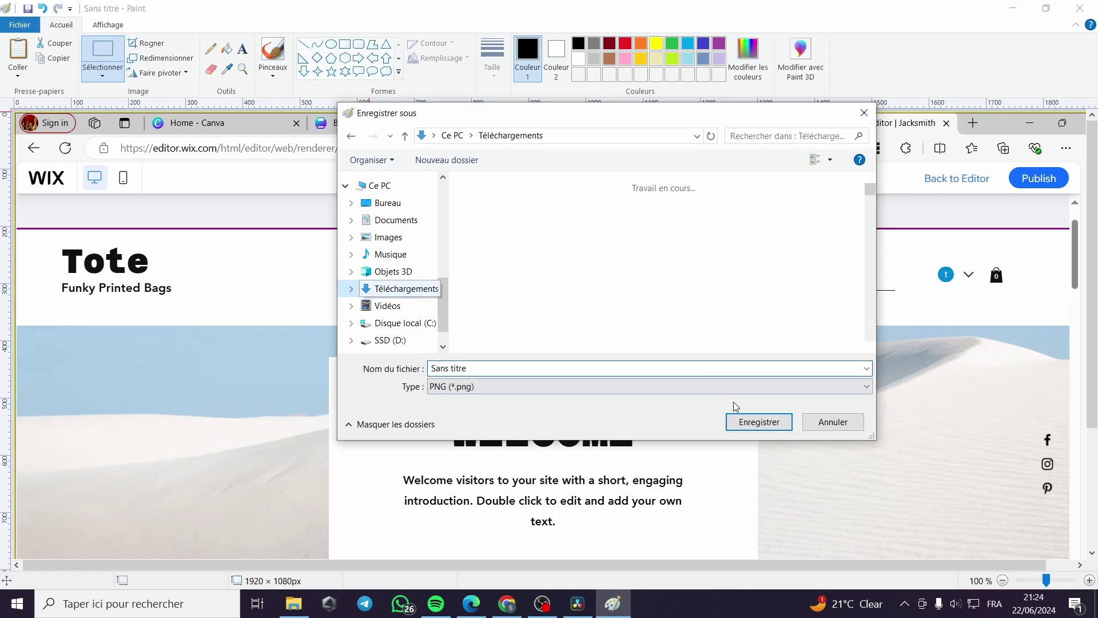
pyautogui.click(761, 423)
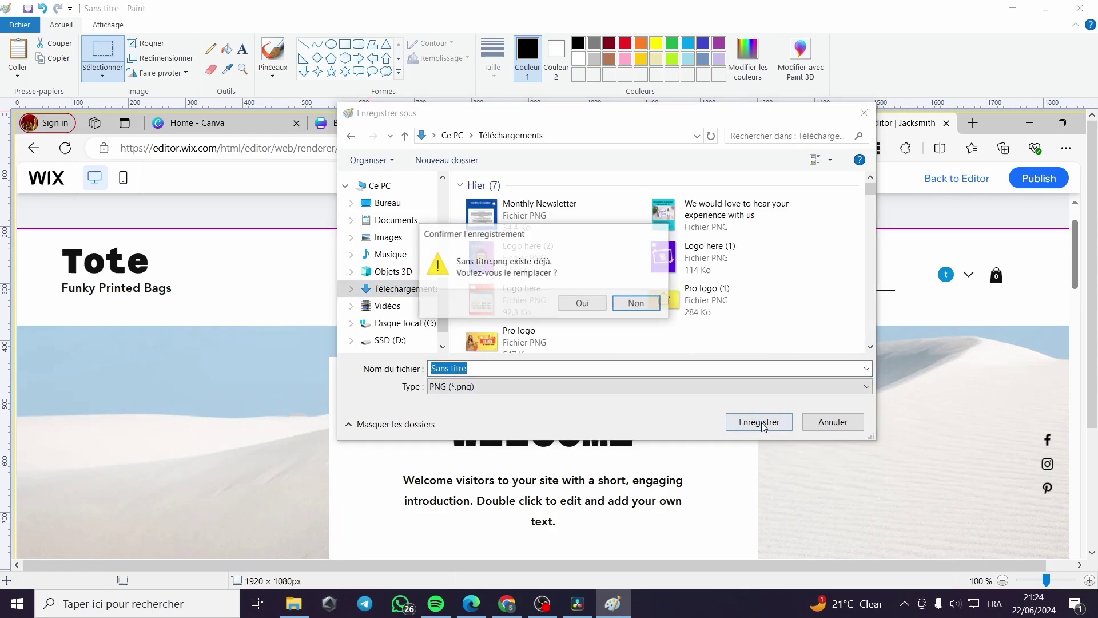
pyautogui.click(635, 301)
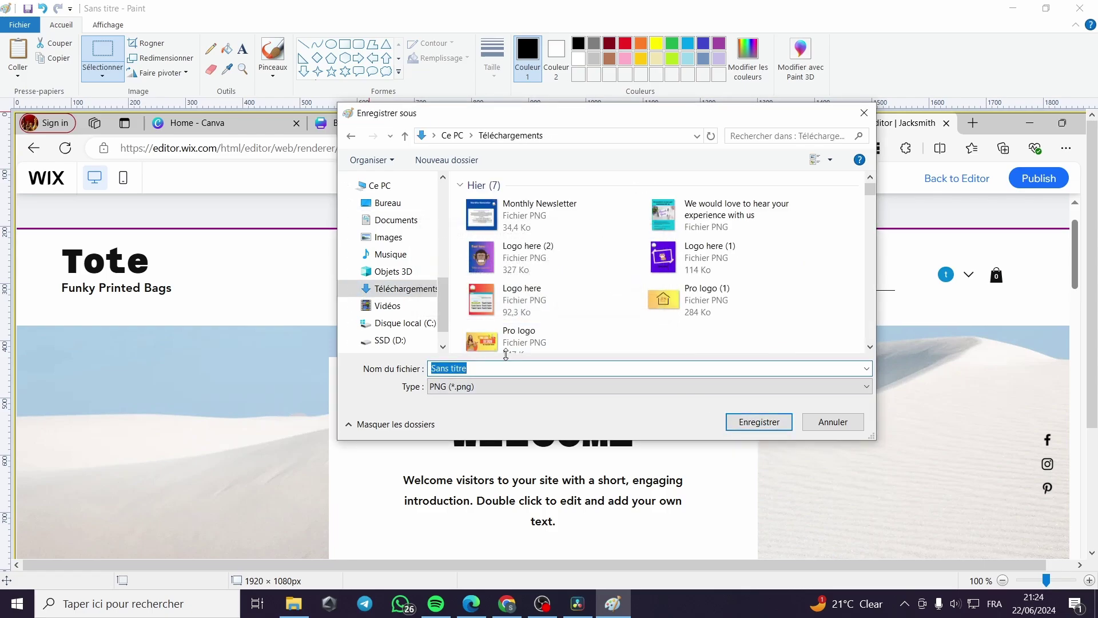
pyautogui.write('145')
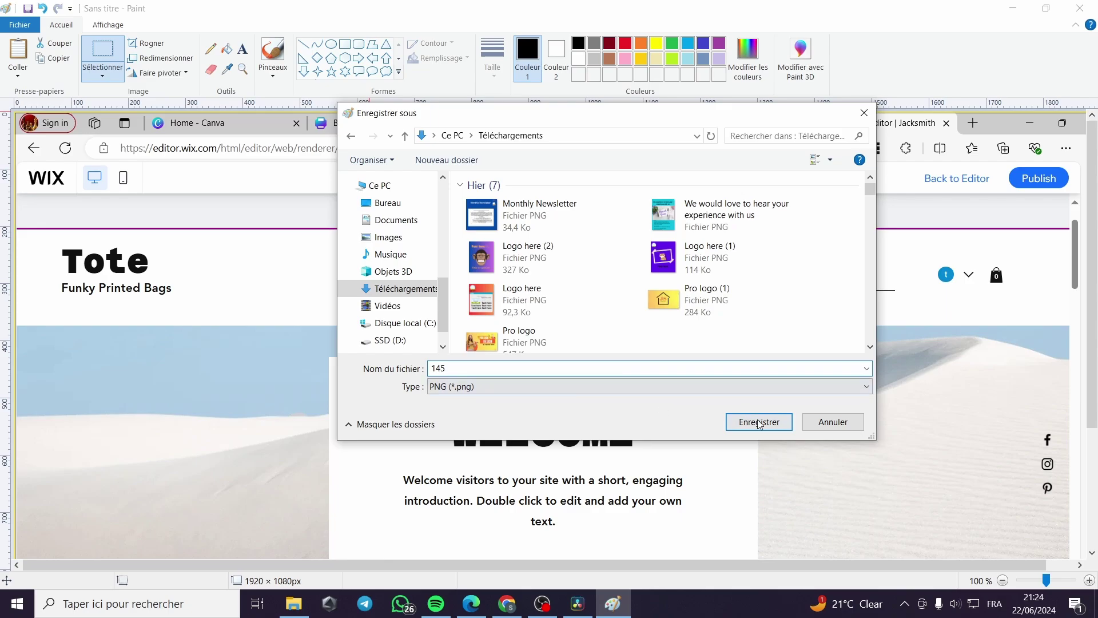
pyautogui.click(759, 422)
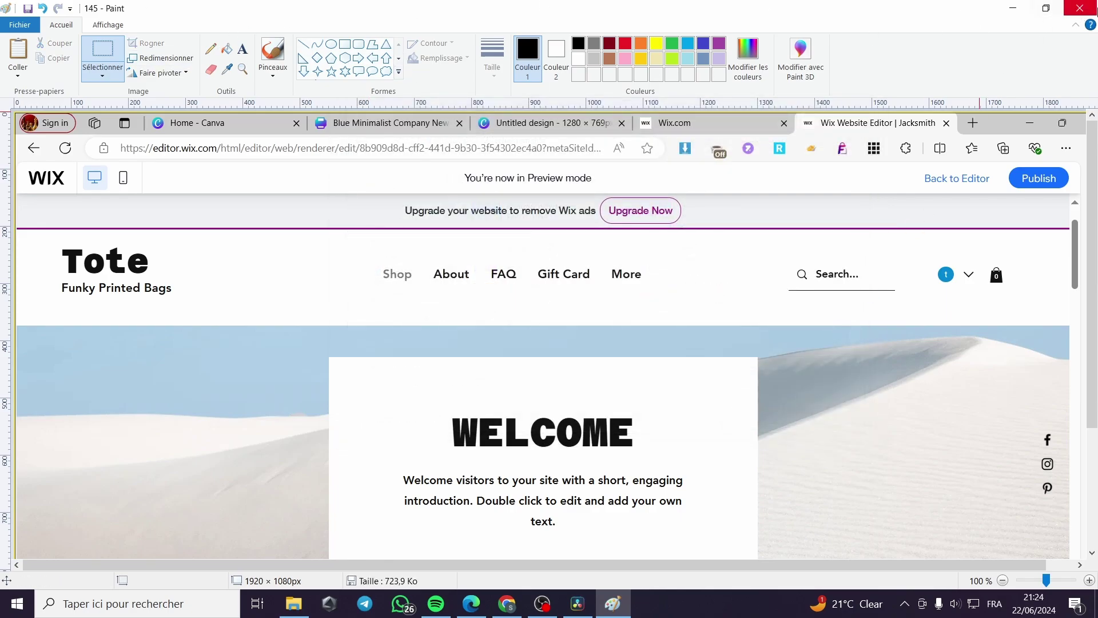
# Step: Start a new Paint image and paste in a screenshot of the site preview's product row with the Rosemary mint Oil
pyautogui.click(17, 25)
pyautogui.click(88, 49)
pyautogui.click(1009, 7)
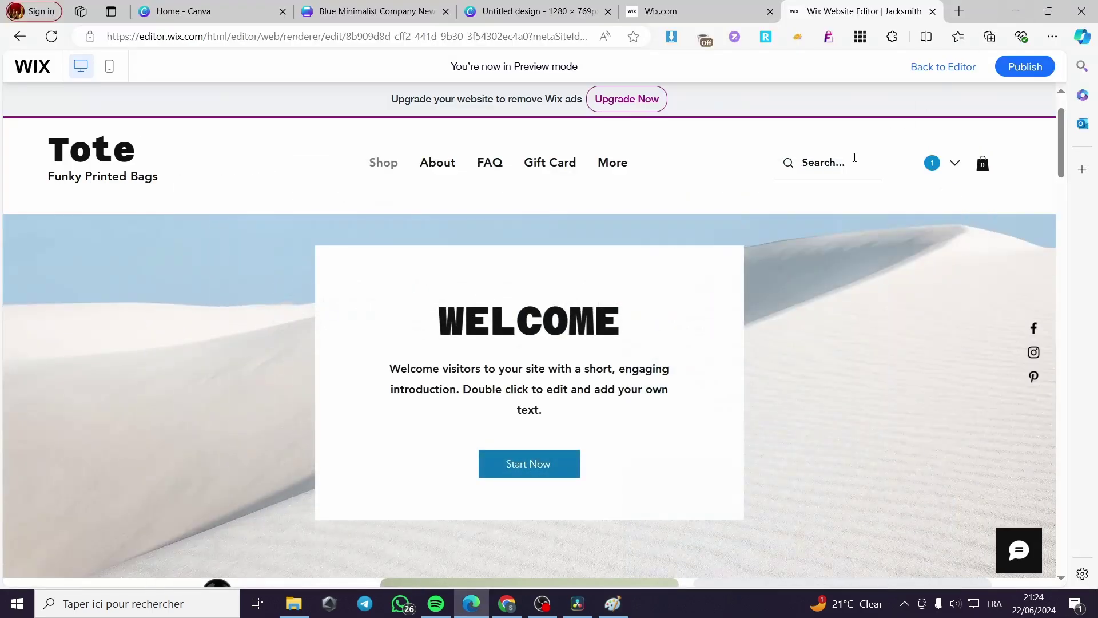
pyautogui.scroll(-5, 666, 338)
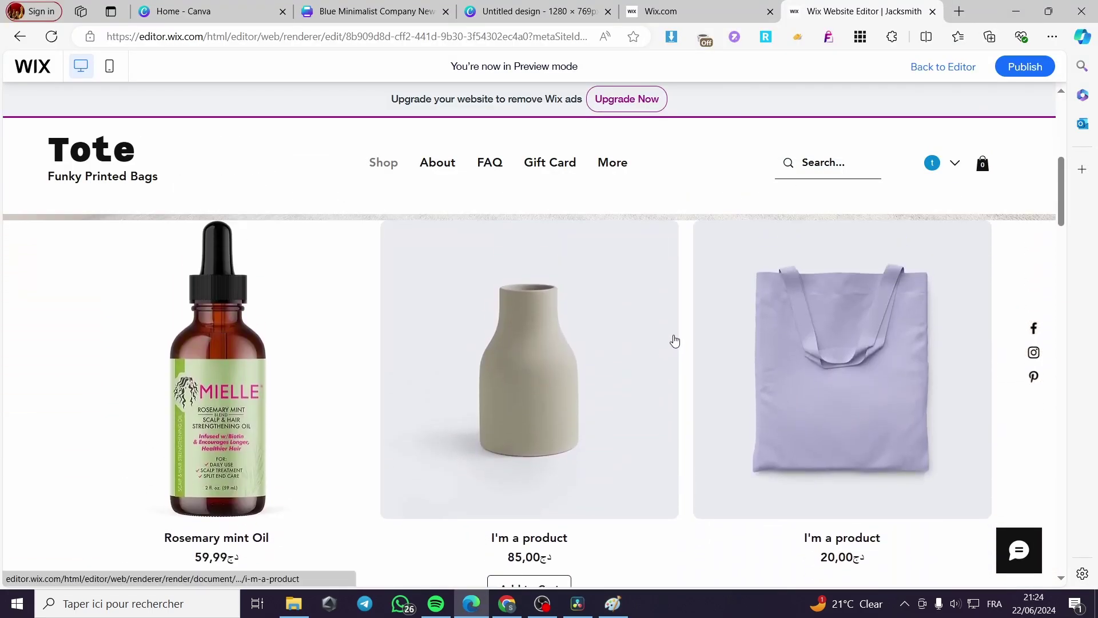
pyautogui.click(613, 603)
pyautogui.hotkey('ctrl', 'v')
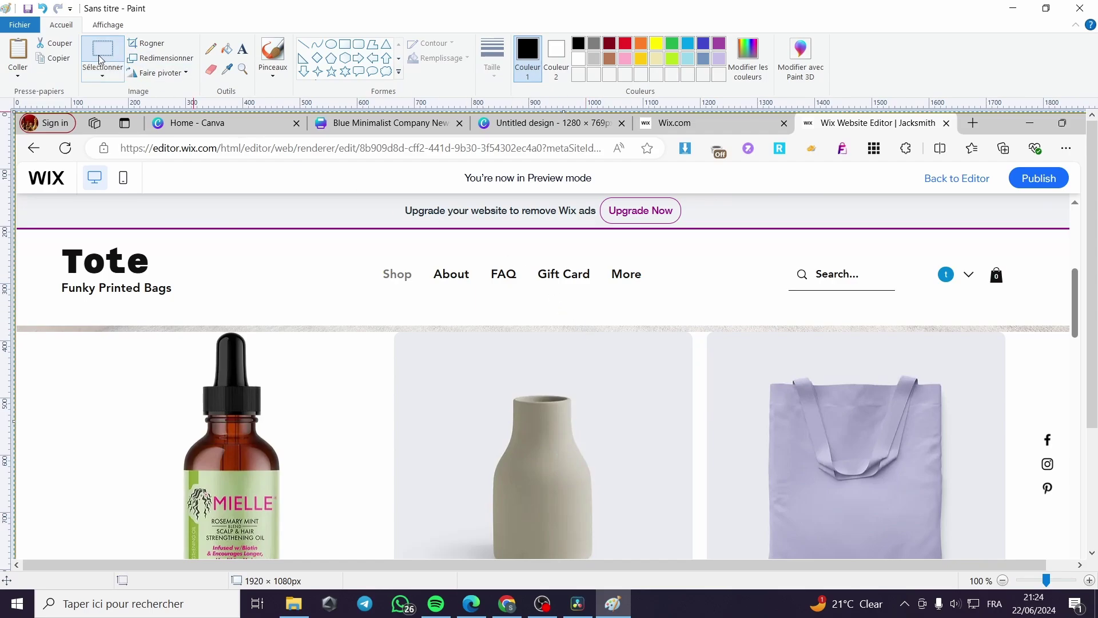
# Step: Save the product screenshot as a PNG named 156 in Téléchargements and return to the Wix preview
pyautogui.click(27, 8)
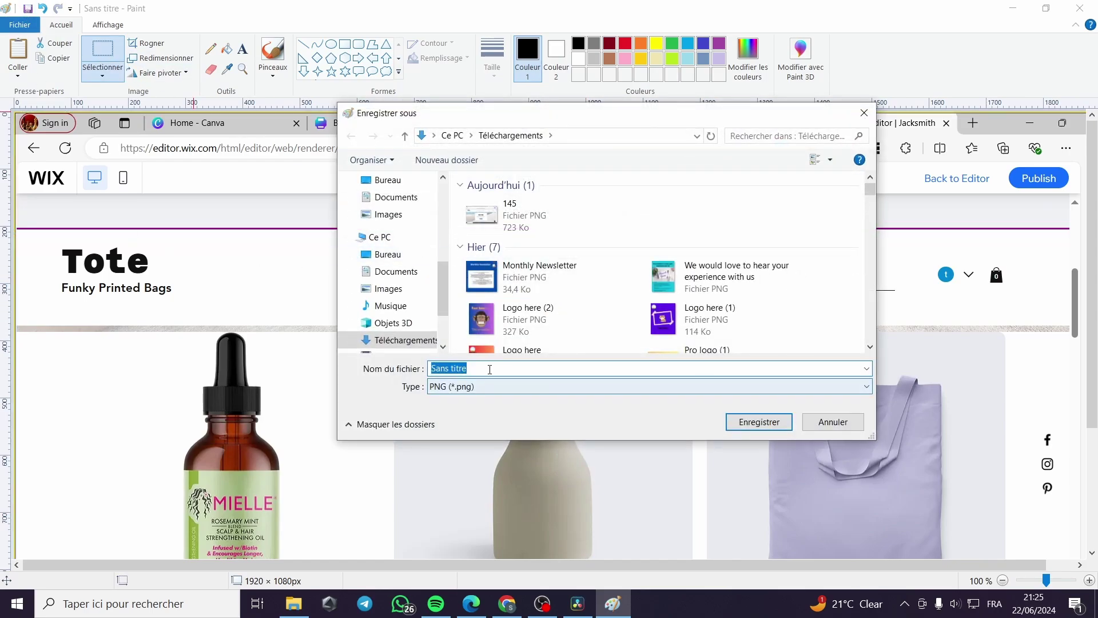
pyautogui.write('156')
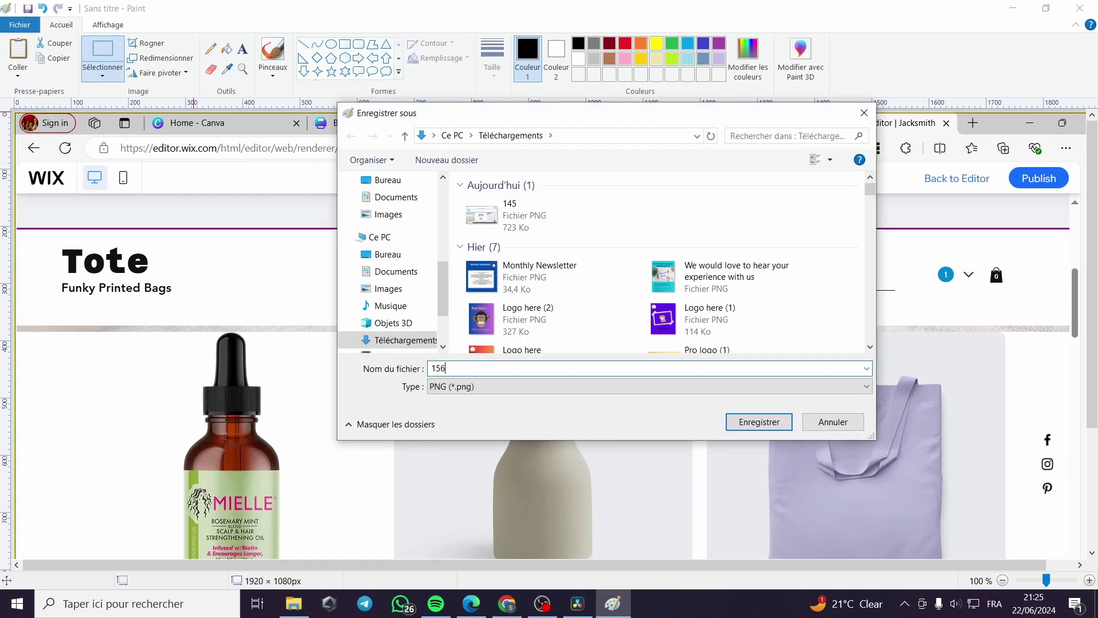
pyautogui.click(759, 422)
pyautogui.click(1013, 8)
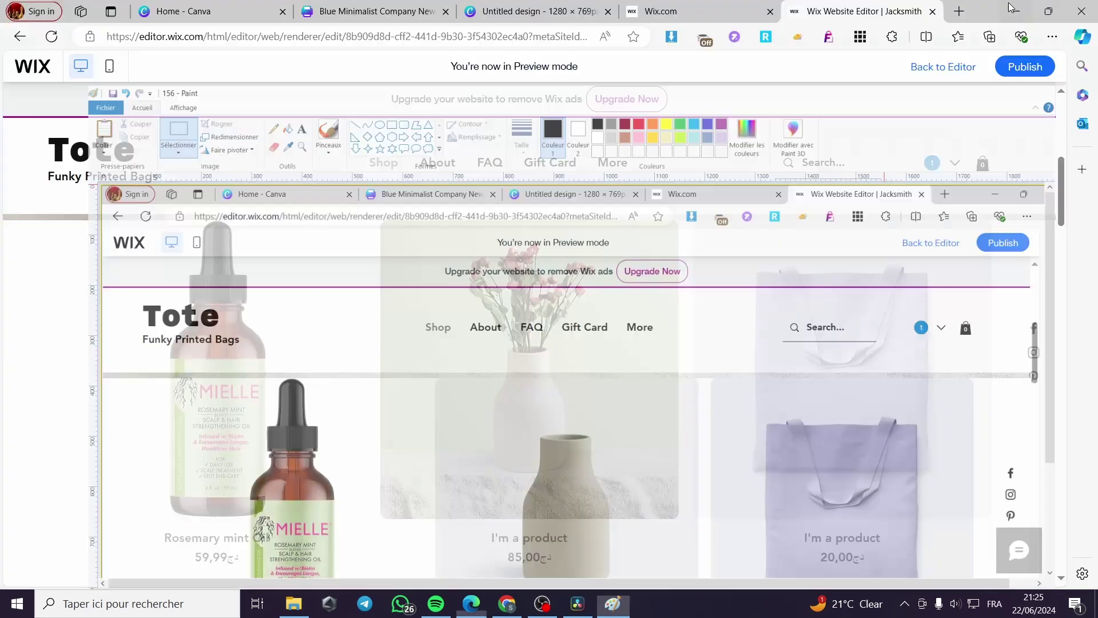
# Step: Capture the site preview's row with the chair, bottles and cap, and paste it into a new Paint image
pyautogui.scroll(-5, 731, 341)
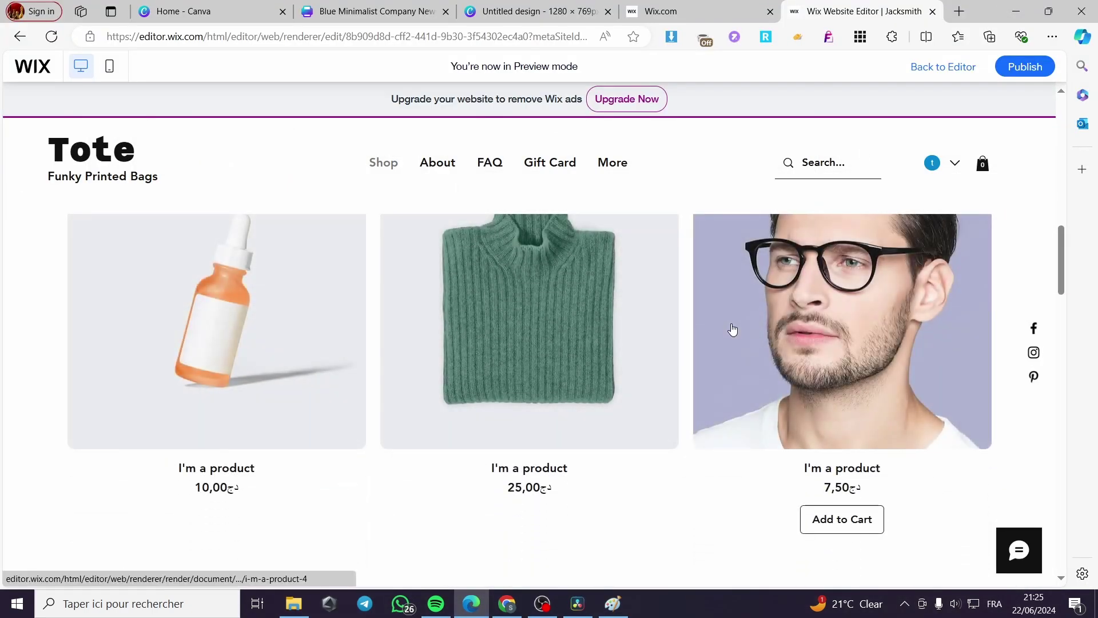
pyautogui.moveTo(631, 168)
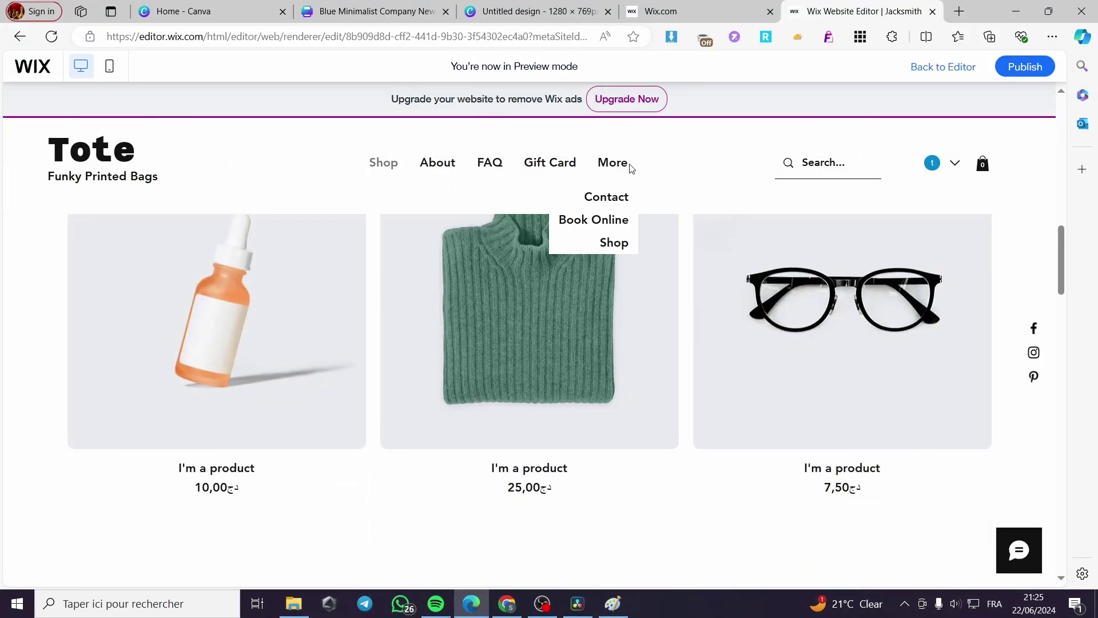
pyautogui.scroll(-5, 758, 316)
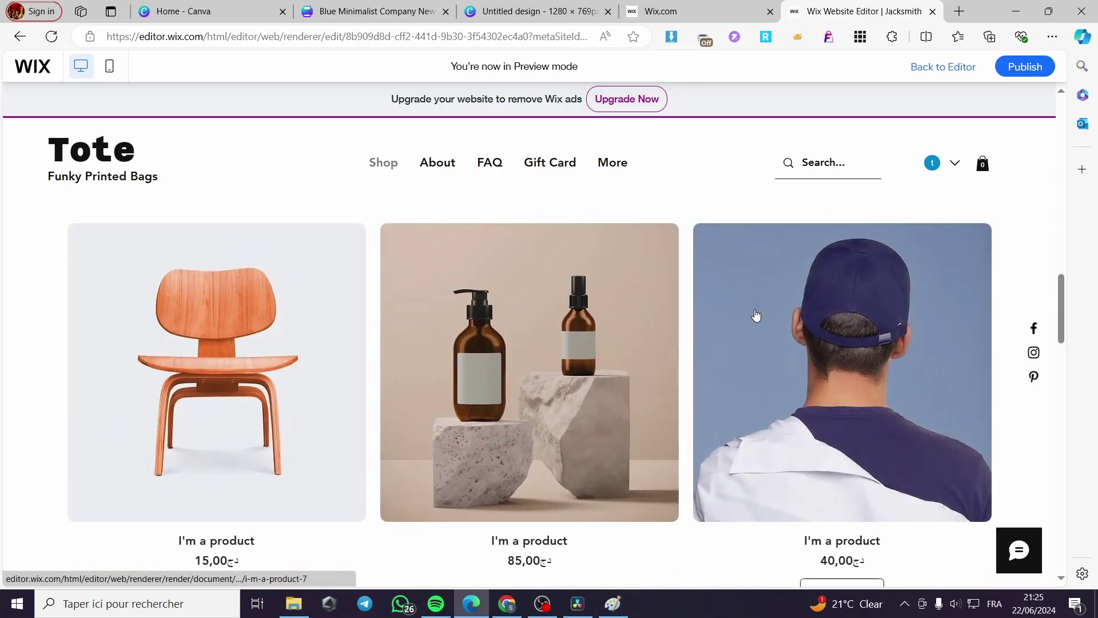
pyautogui.scroll(1, 754, 312)
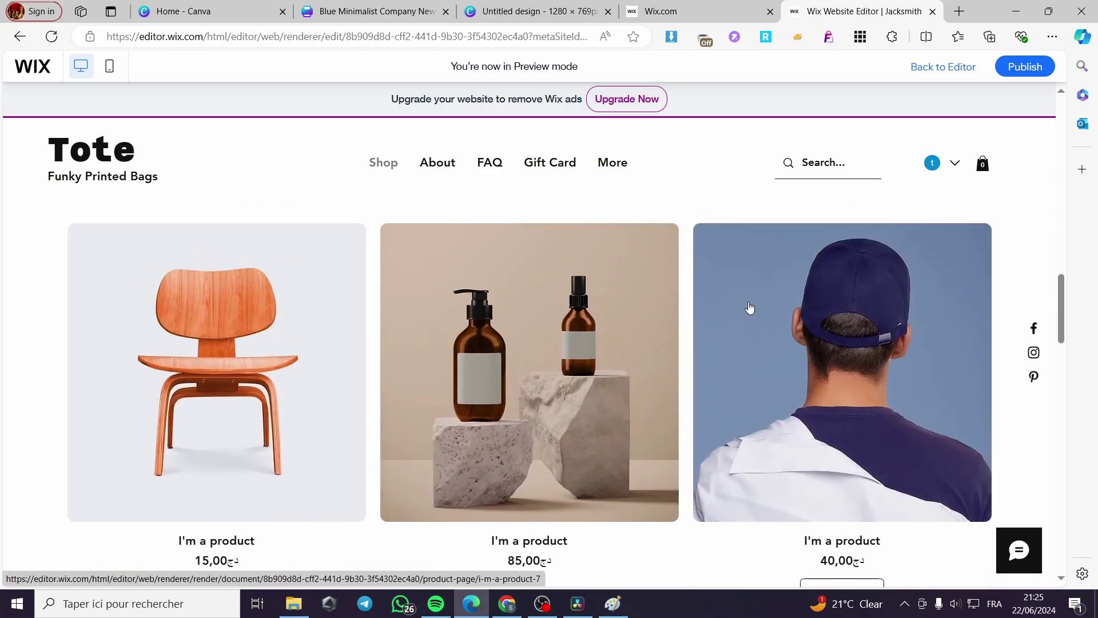
pyautogui.click(613, 603)
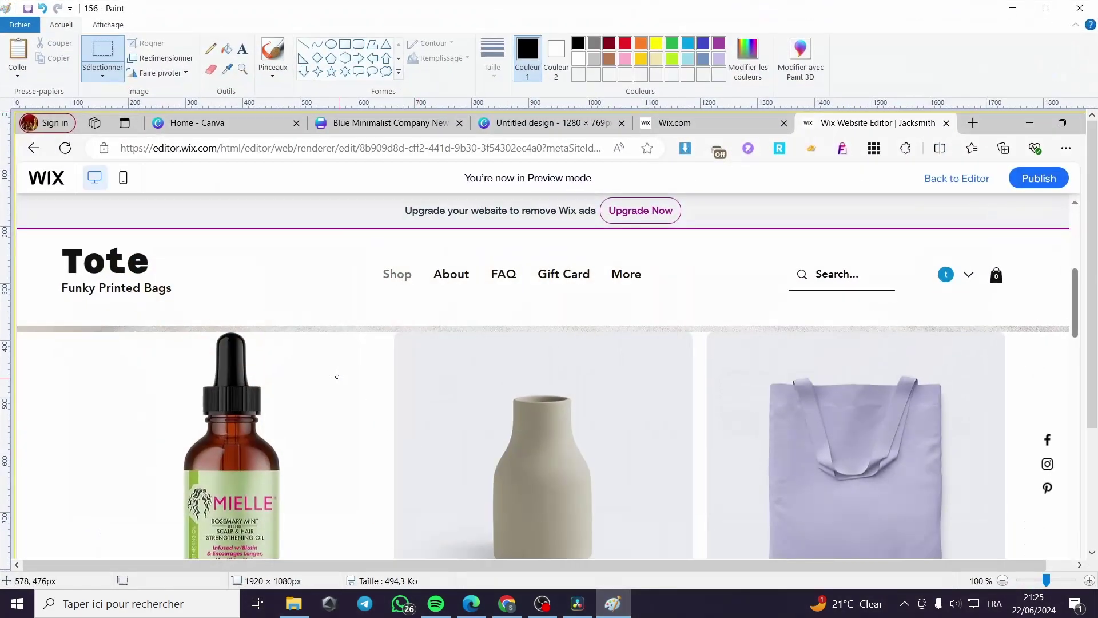
pyautogui.click(19, 25)
pyautogui.click(64, 57)
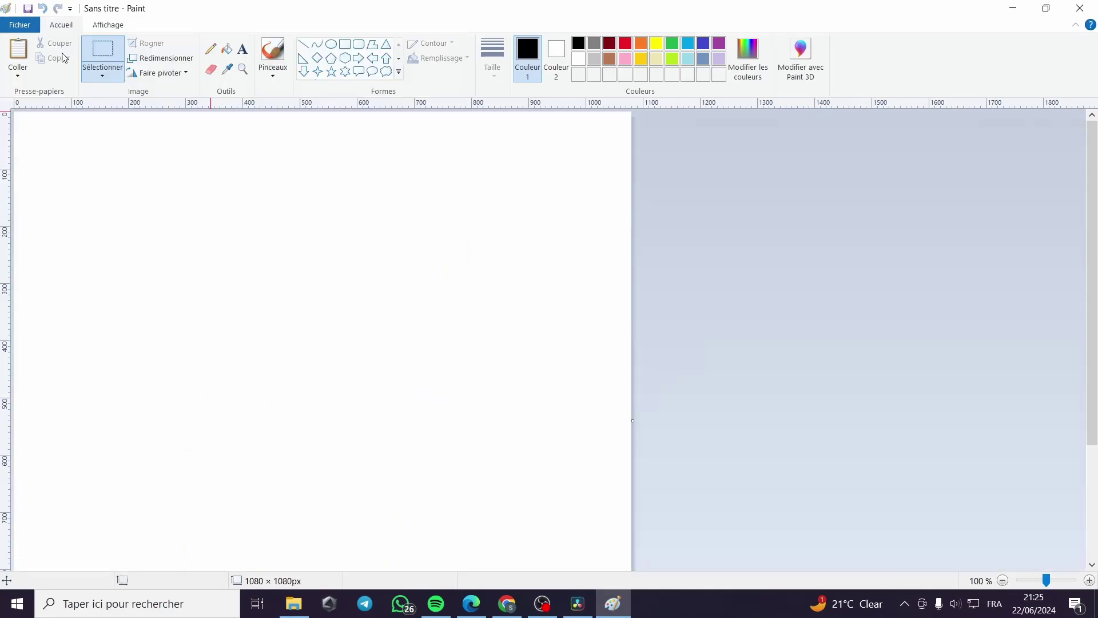
pyautogui.hotkey('ctrl', 'v')
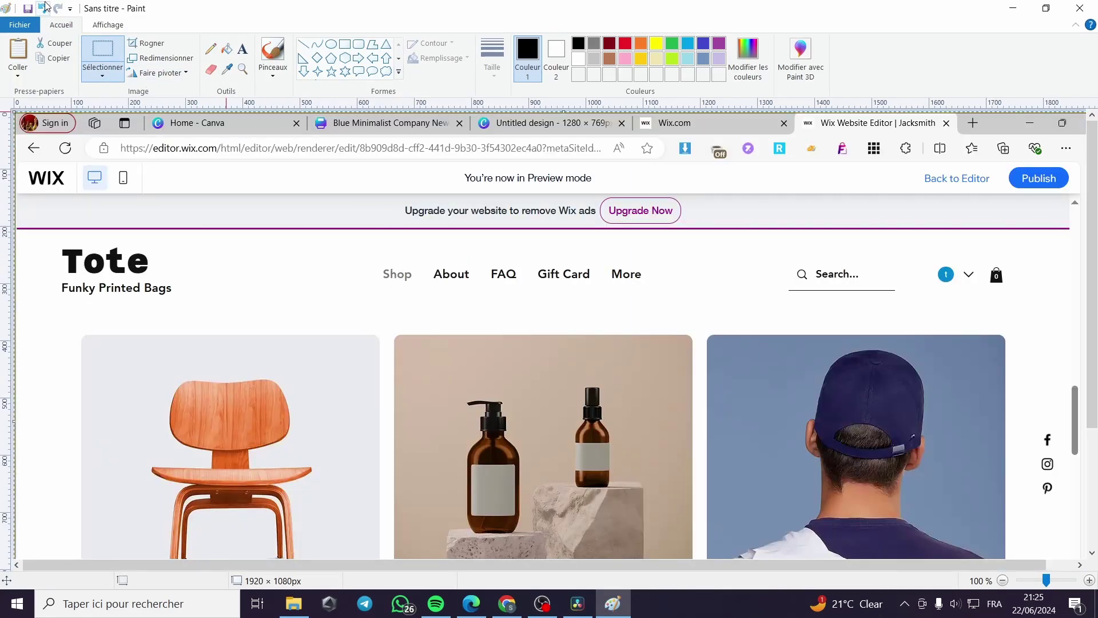
# Step: Save the pasted screenshot as a PNG named 369 in Téléchargements and return to the Wix preview
pyautogui.click(25, 10)
pyautogui.write('369')
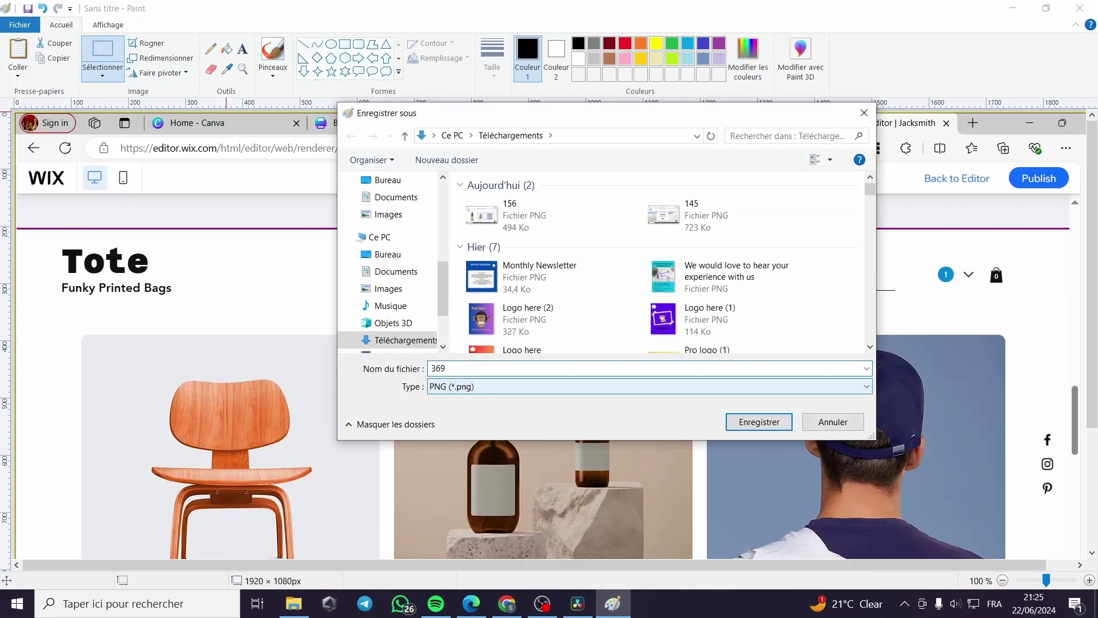
pyautogui.press('Return')
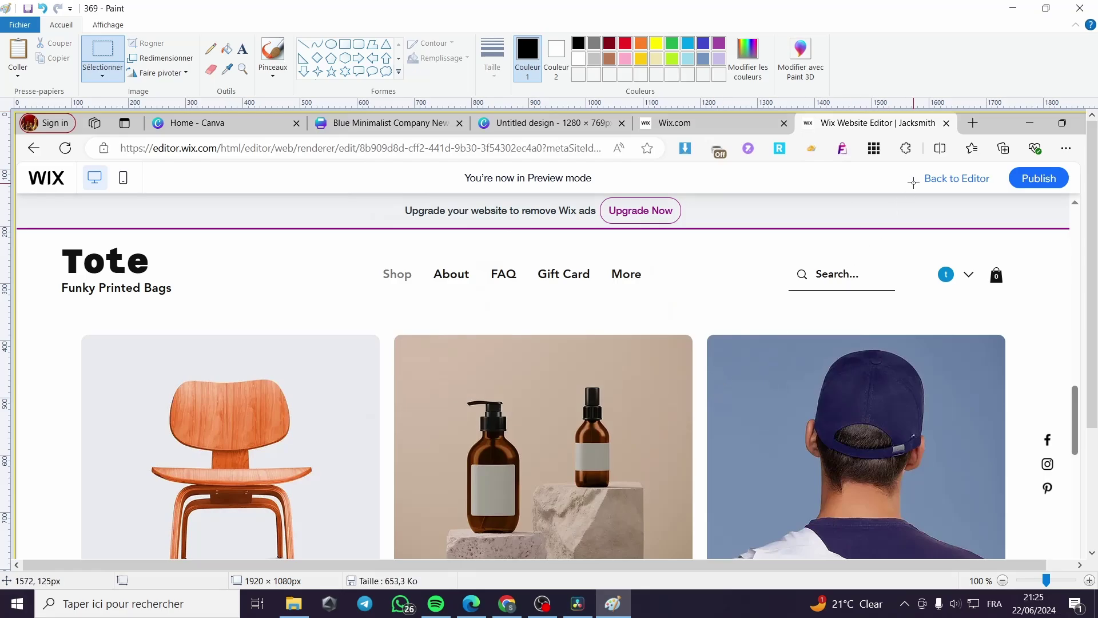
pyautogui.click(1014, 9)
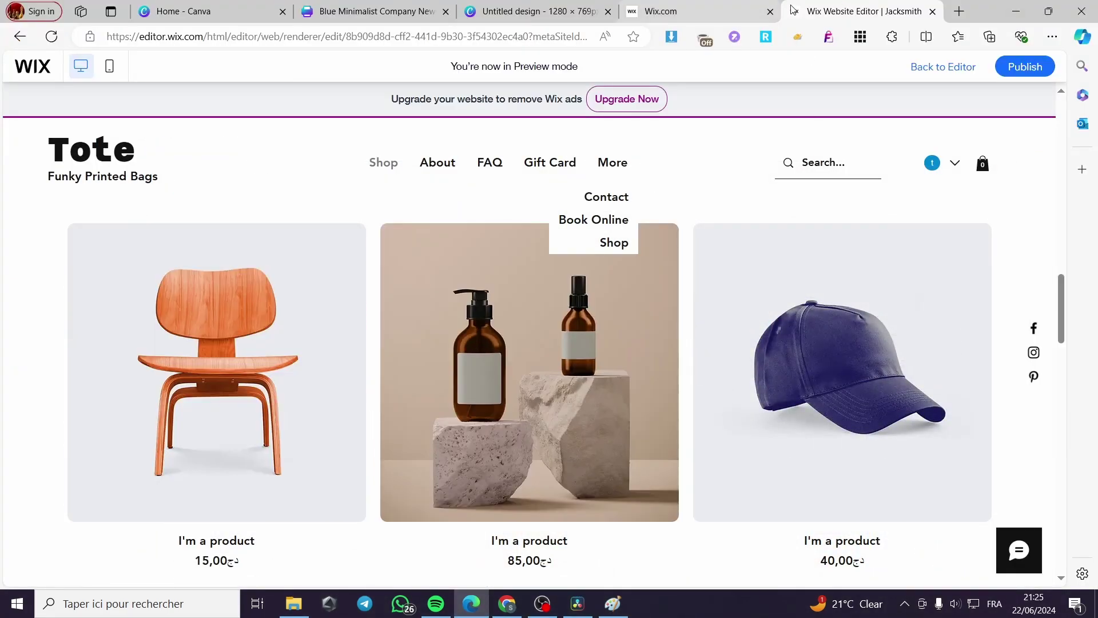
# Step: Close both Wix tabs and upload the images 145, 156 and 369 from Téléchargements to the Canva design
pyautogui.click(932, 11)
pyautogui.click(770, 11)
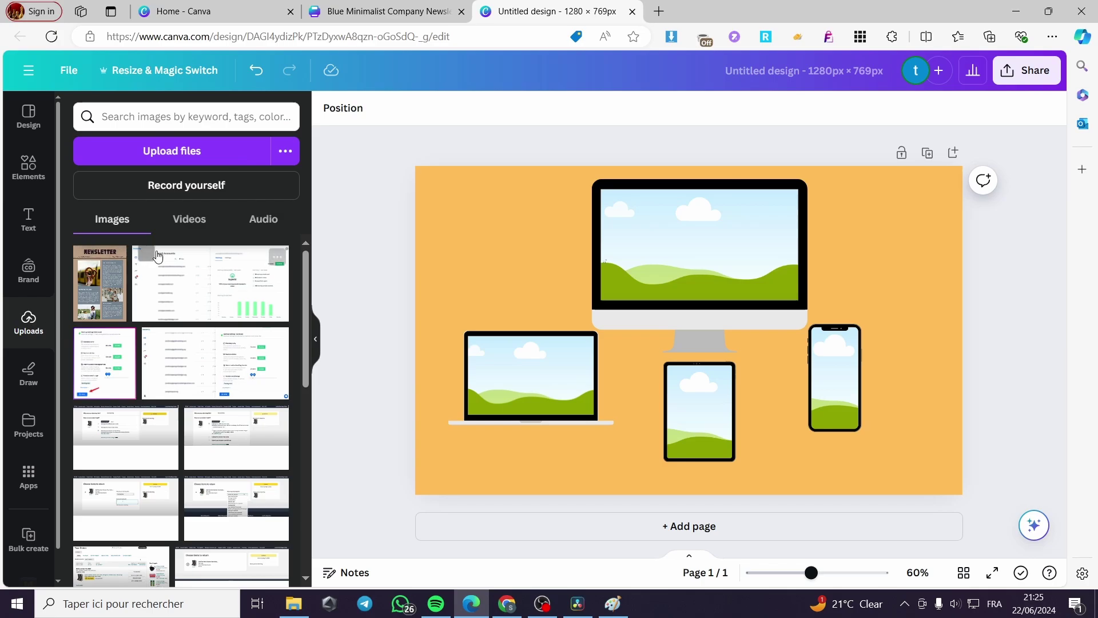
pyautogui.click(190, 154)
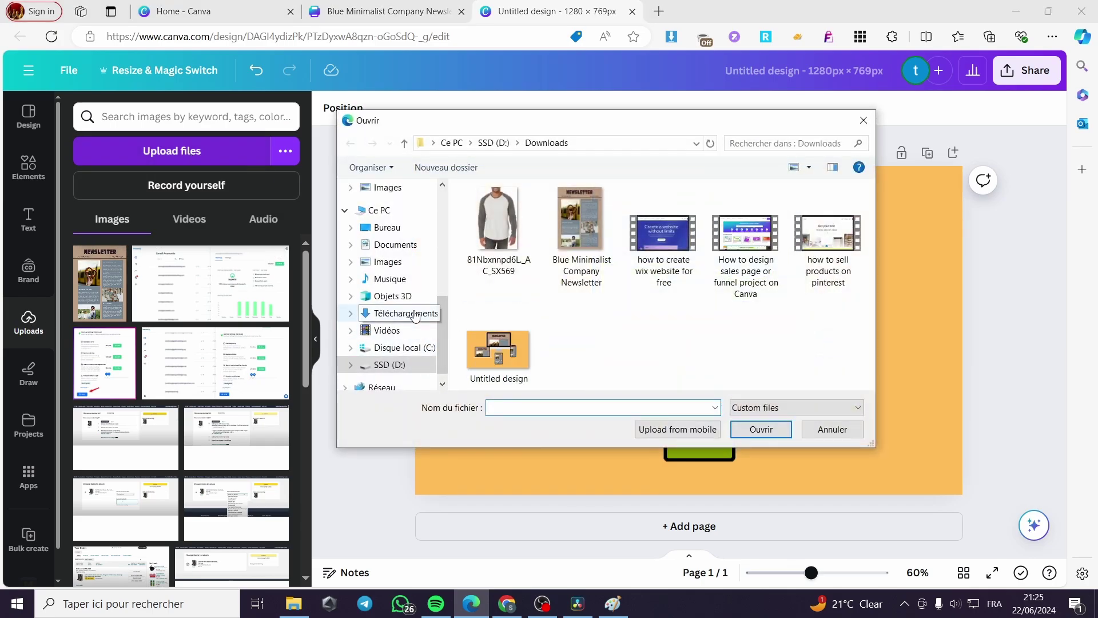
pyautogui.click(407, 314)
pyautogui.click(582, 217)
pyautogui.keyDown('ctrl'); pyautogui.click(549, 261); pyautogui.keyUp('ctrl')
pyautogui.keyDown('ctrl'); pyautogui.click(732, 219); pyautogui.keyUp('ctrl')
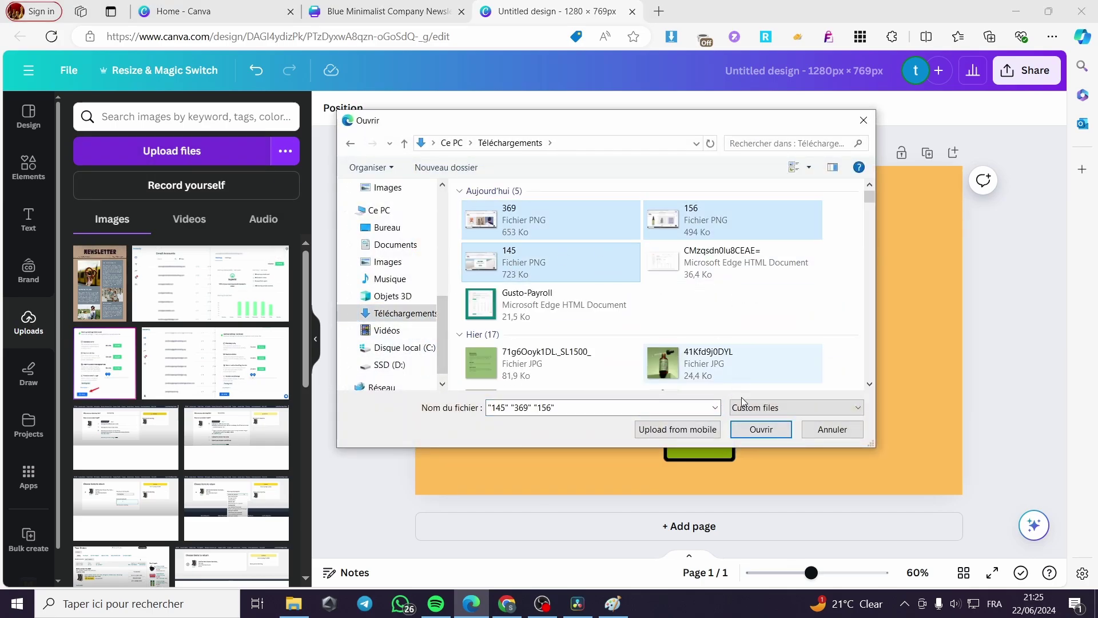
pyautogui.click(759, 437)
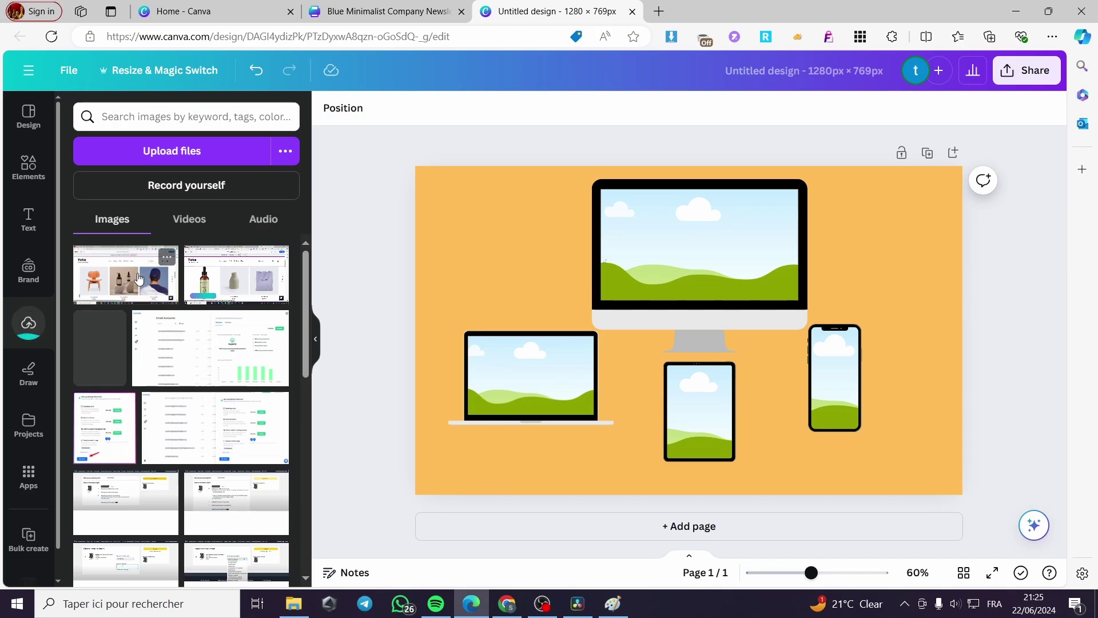
# Step: Fill the desktop monitor frame with the chair row screenshot and the laptop frame with the Rosemary mint Oil row screenshot
pyautogui.click(119, 284)
pyautogui.moveTo(679, 332); pyautogui.dragTo(698, 246)
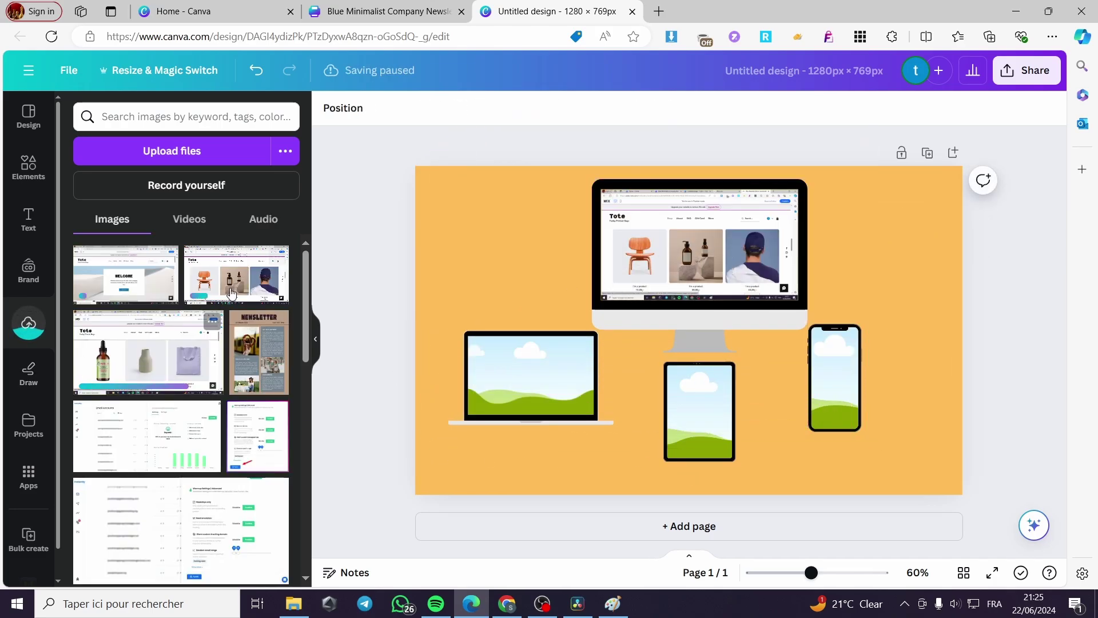
pyautogui.click(186, 332)
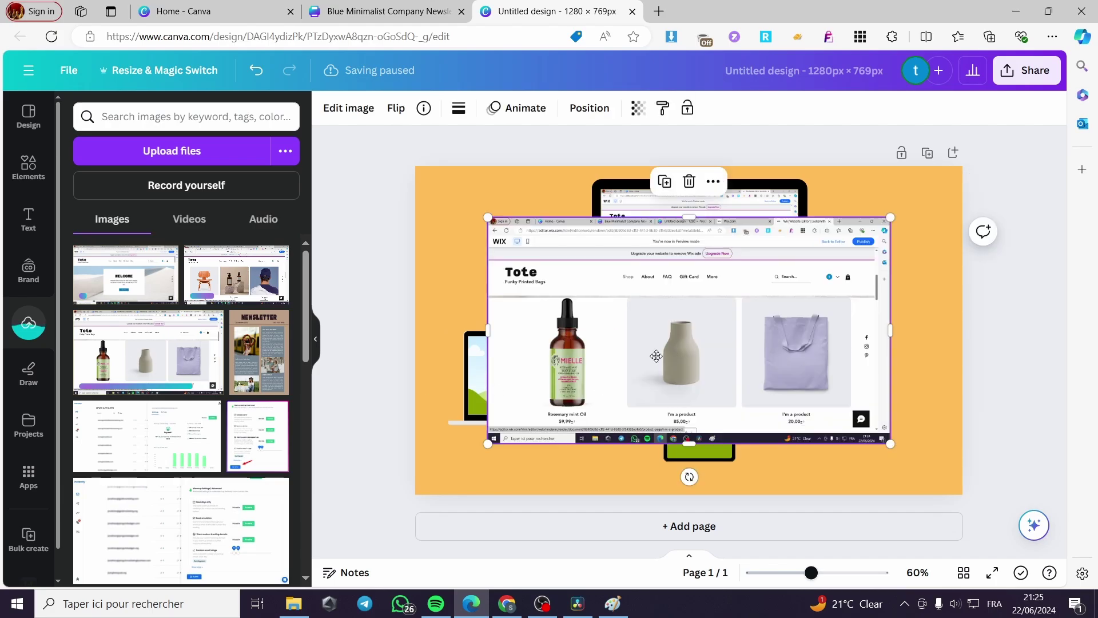
pyautogui.moveTo(689, 333); pyautogui.dragTo(549, 377)
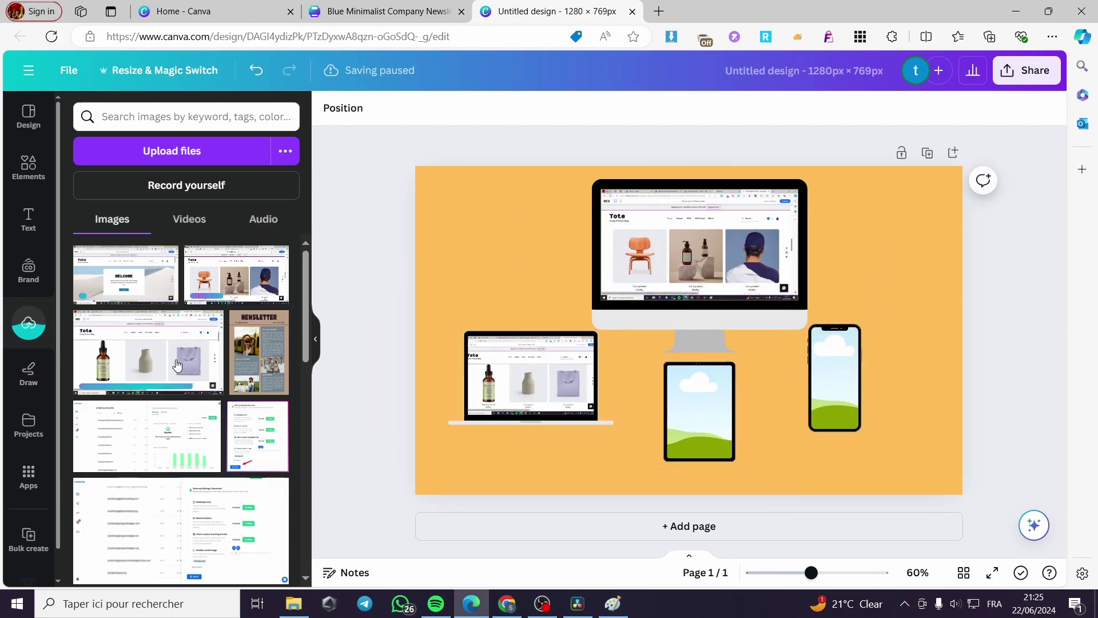
# Step: Fill the tablet frame with the Welcome banner screenshot and the phone frame with the chair row screenshot
pyautogui.click(132, 284)
pyautogui.moveTo(755, 378); pyautogui.dragTo(698, 423)
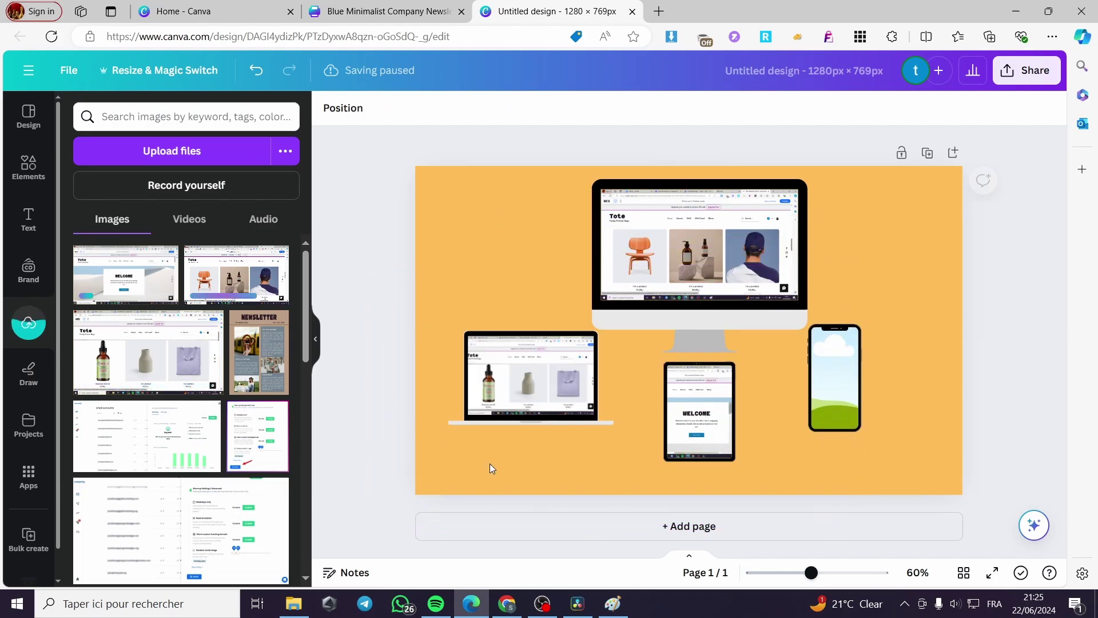
pyautogui.click(247, 284)
pyautogui.moveTo(868, 349); pyautogui.dragTo(835, 411)
# Step: Reposition the screenshot inside the phone frame, shifting it slightly to the right around the bottles product
pyautogui.doubleClick(839, 399)
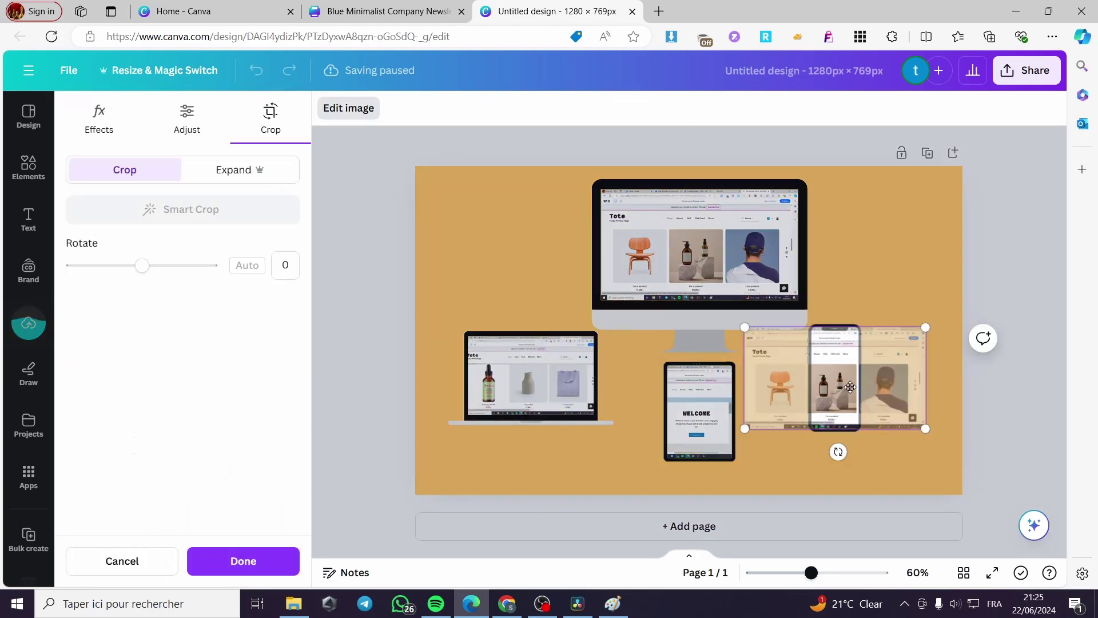
pyautogui.moveTo(911, 394); pyautogui.dragTo(888, 404)
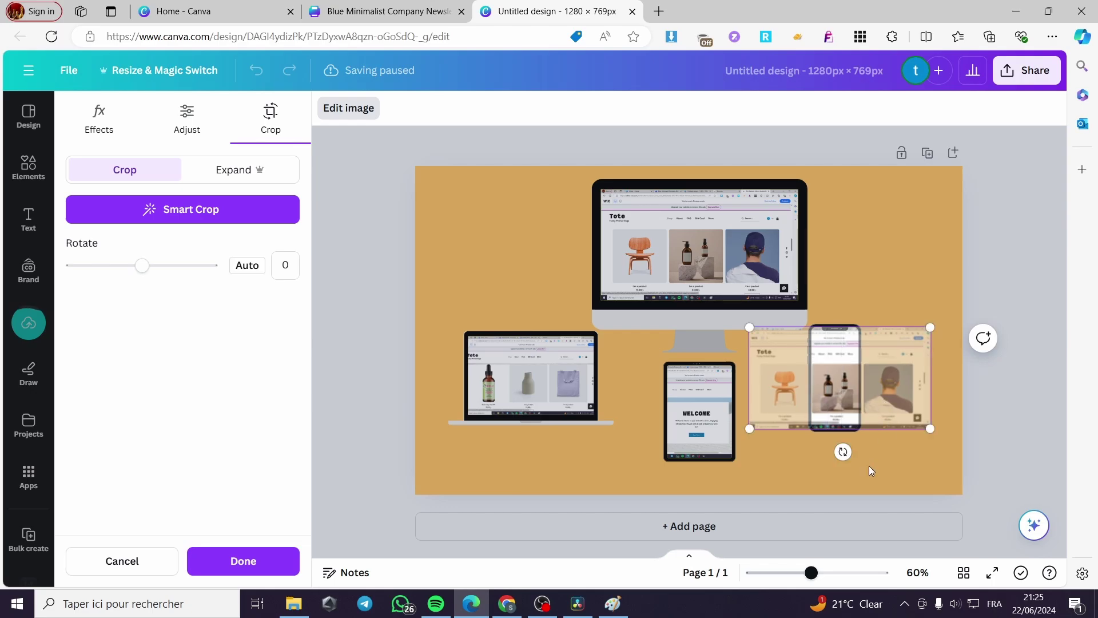
pyautogui.click(979, 484)
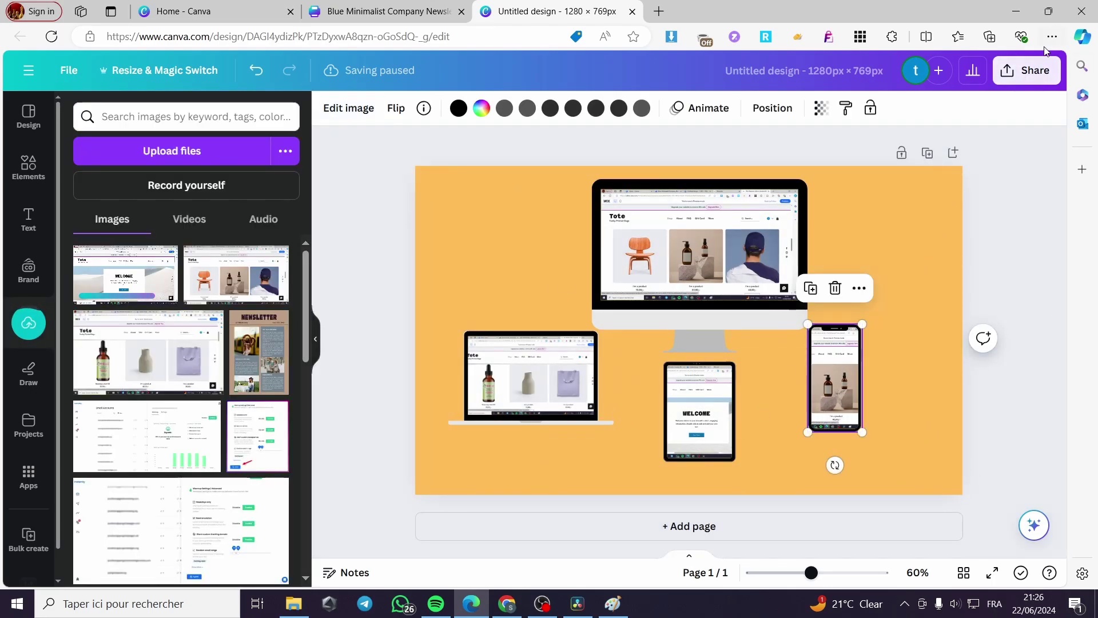
# Step: Review the mockup's download options for the PNG file type, and close them without downloading
pyautogui.click(1029, 73)
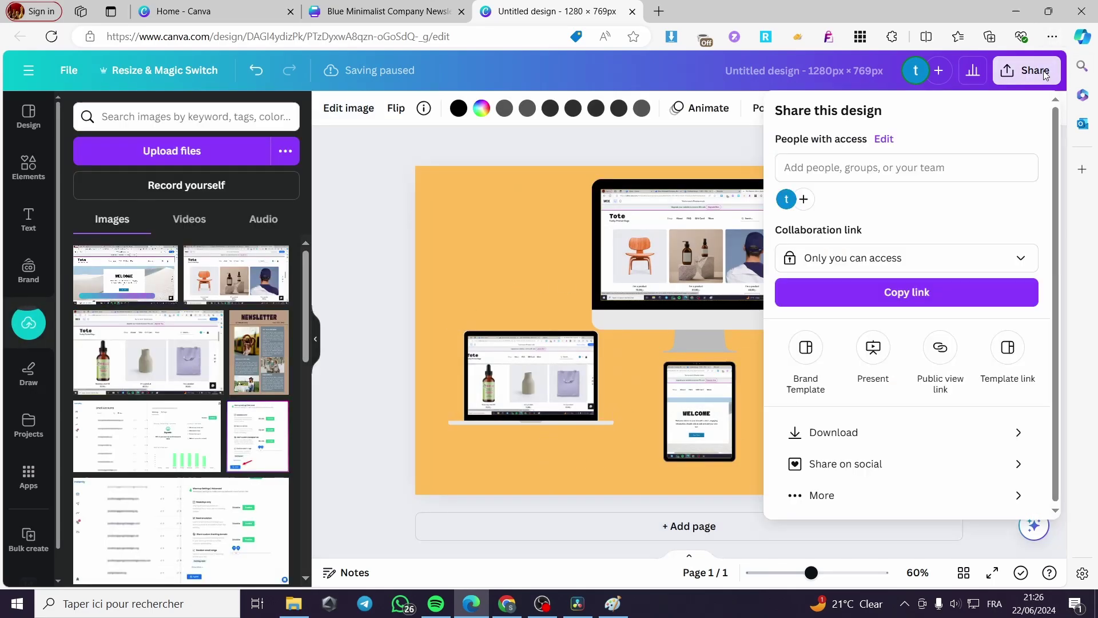
pyautogui.click(881, 438)
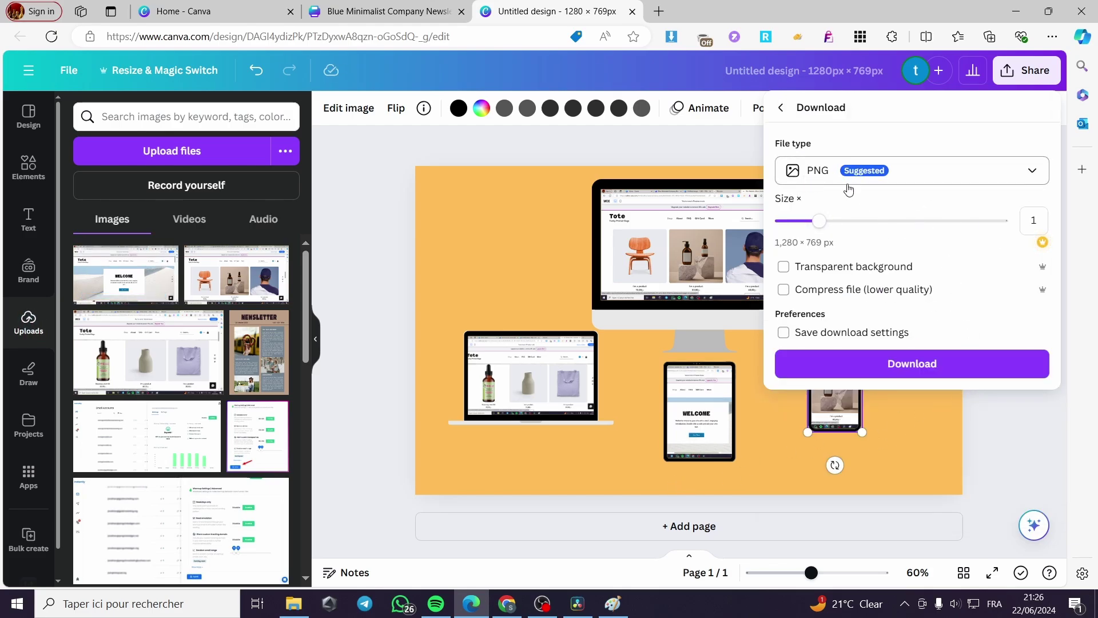
pyautogui.click(1013, 416)
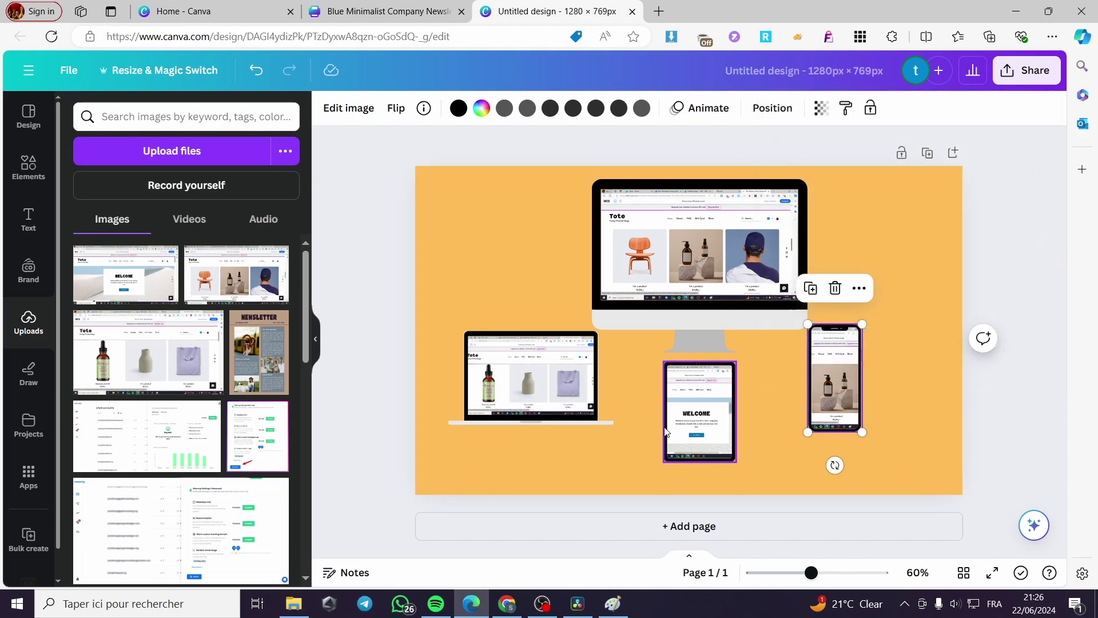